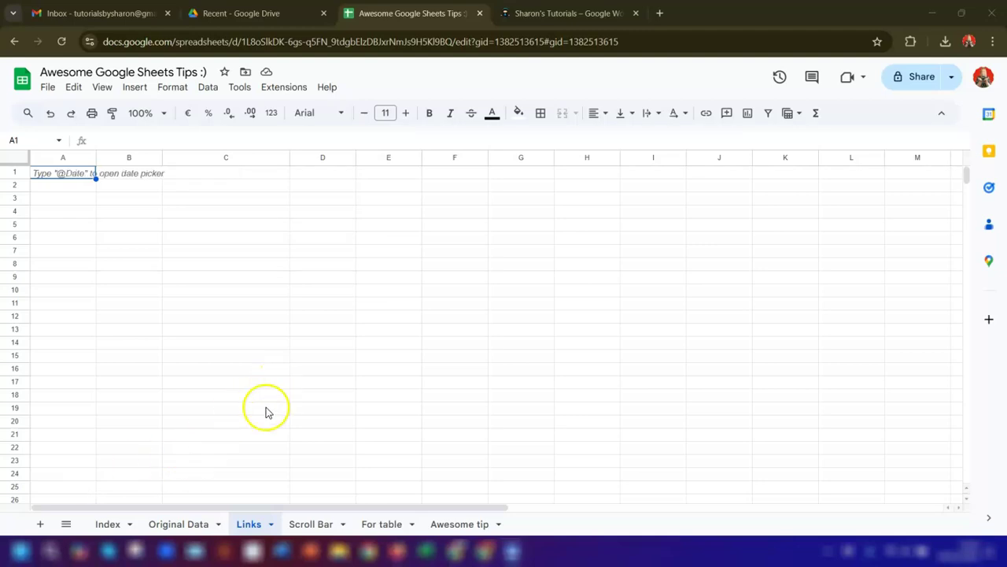
Switch to the open Sharon's Tutorials website and copy its full web address
click(548, 13)
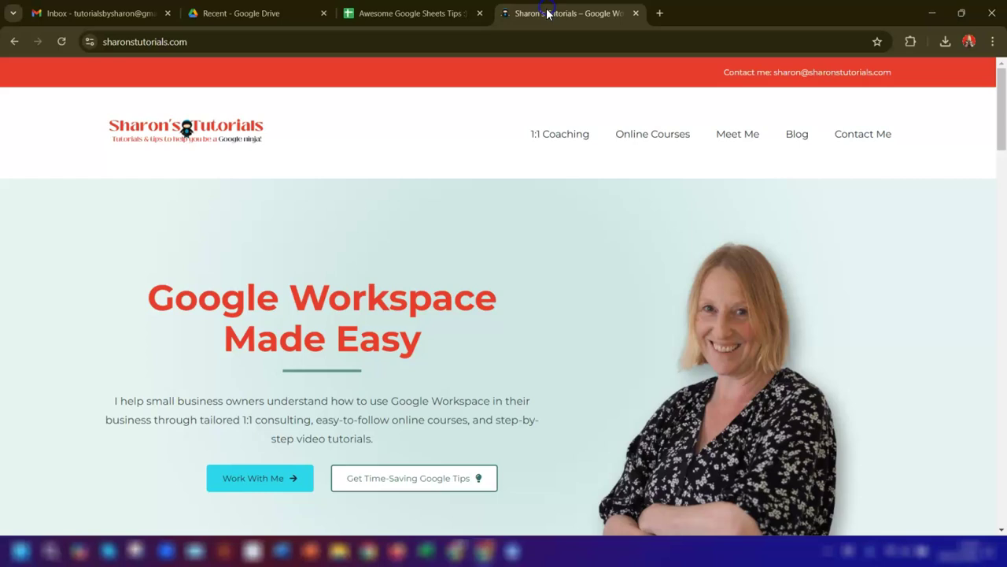
click(213, 39)
right_click(169, 43)
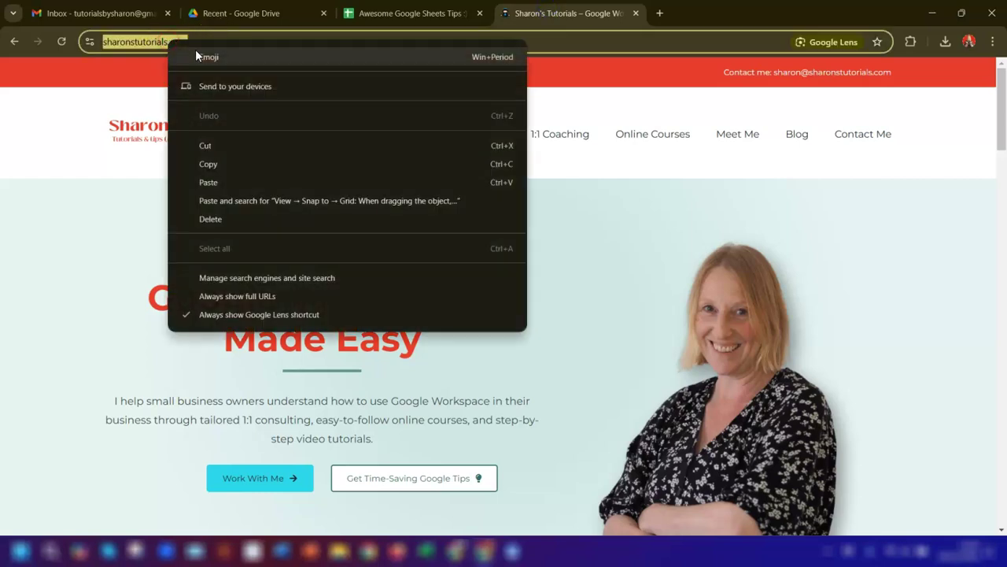
click(213, 163)
Return to the Awesome Google Sheets Tips spreadsheet and paste the copied web address into cell B3 of the Links sheet
click(439, 16)
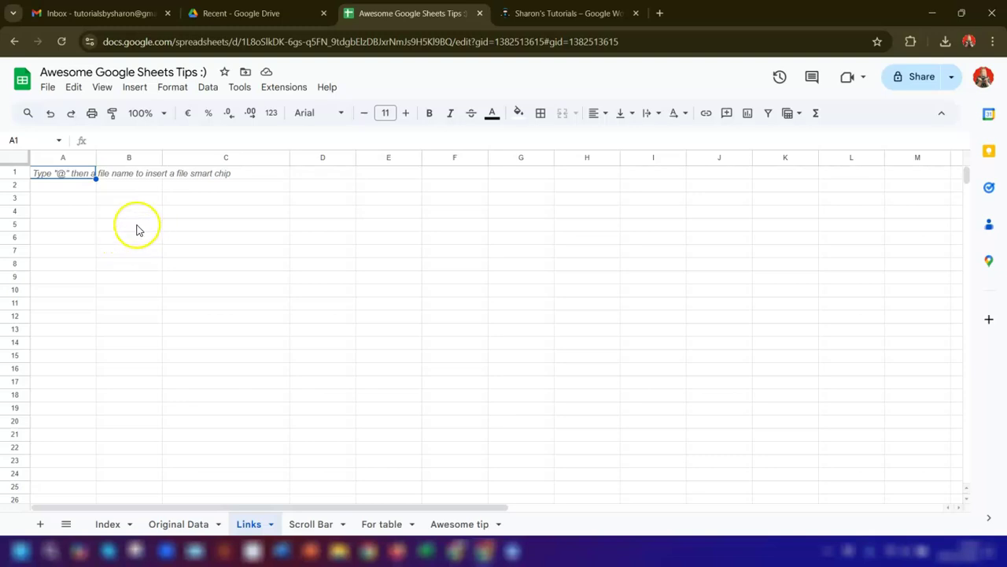
click(84, 201)
click(132, 198)
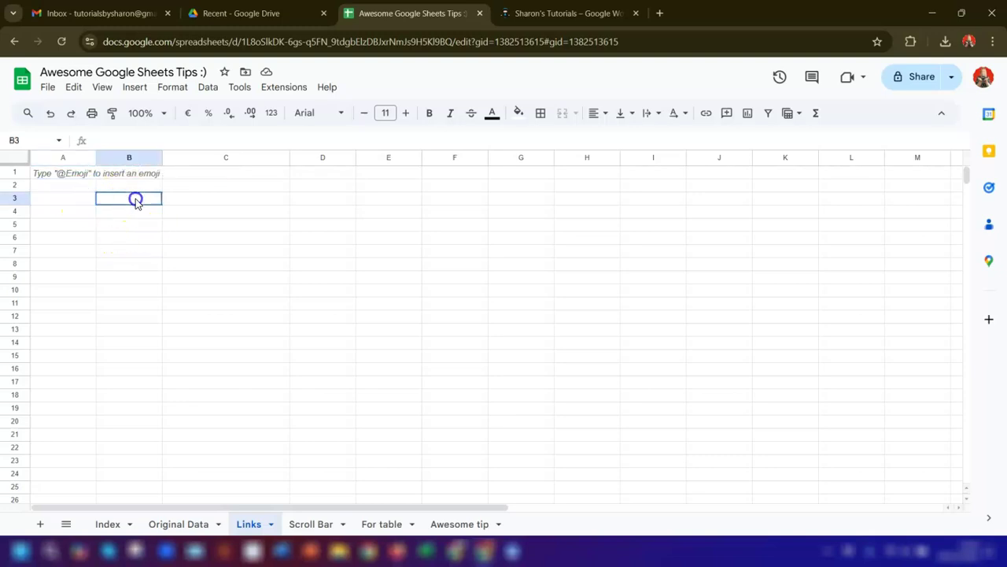
right_click(149, 198)
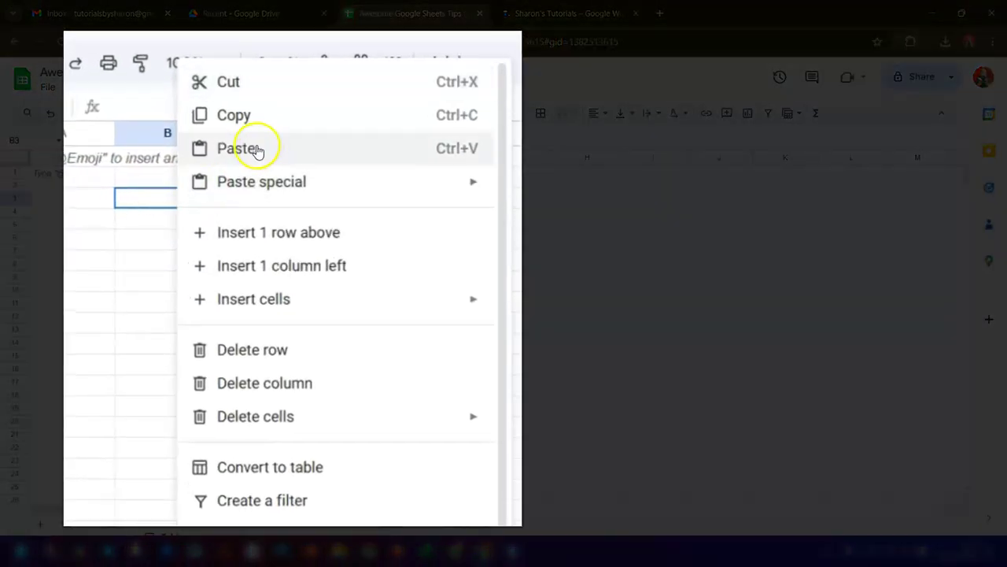
click(257, 150)
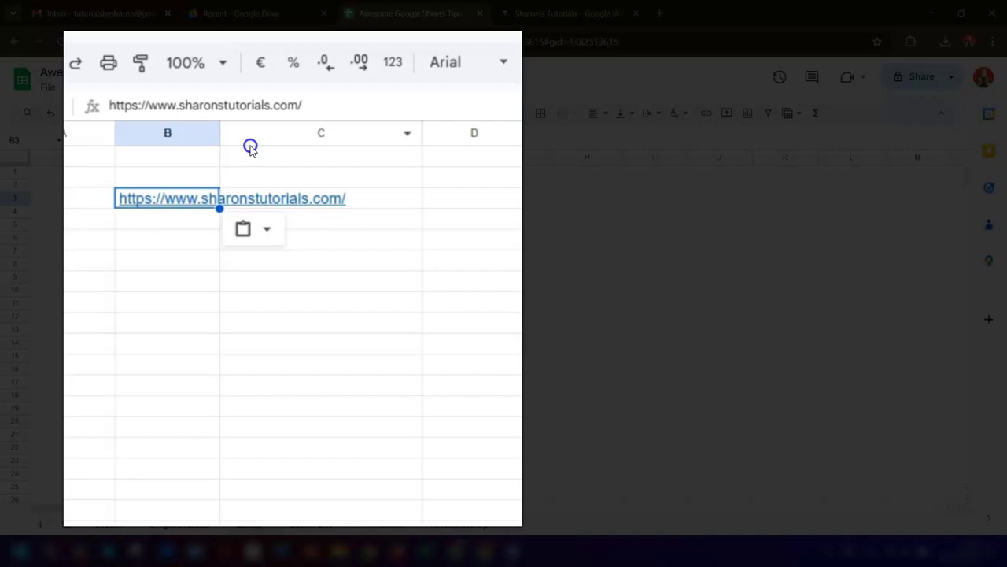
key(Return)
key(Return)
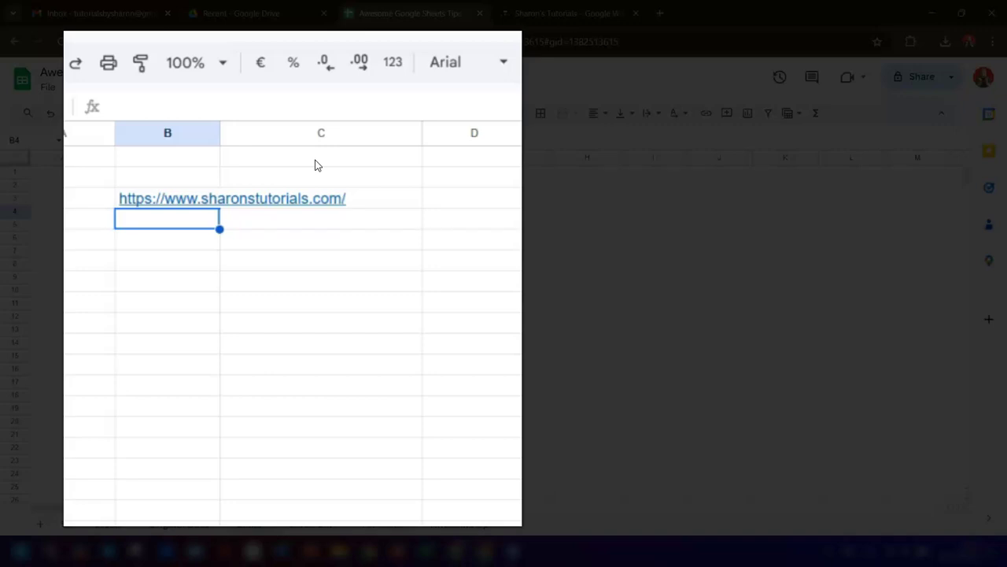
Replace the URL in B3 with its page title and fit column B's width to the text
click(177, 200)
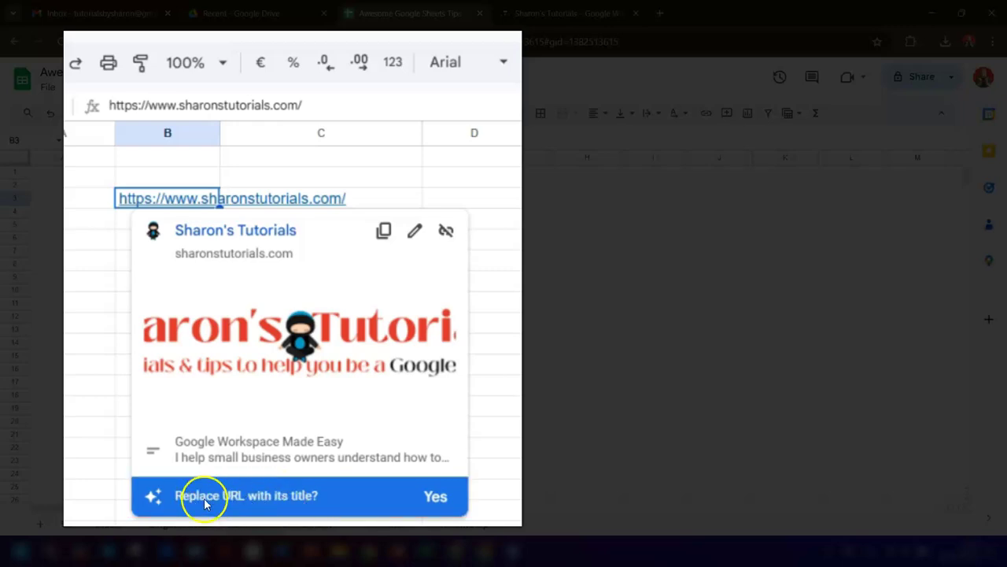
click(435, 499)
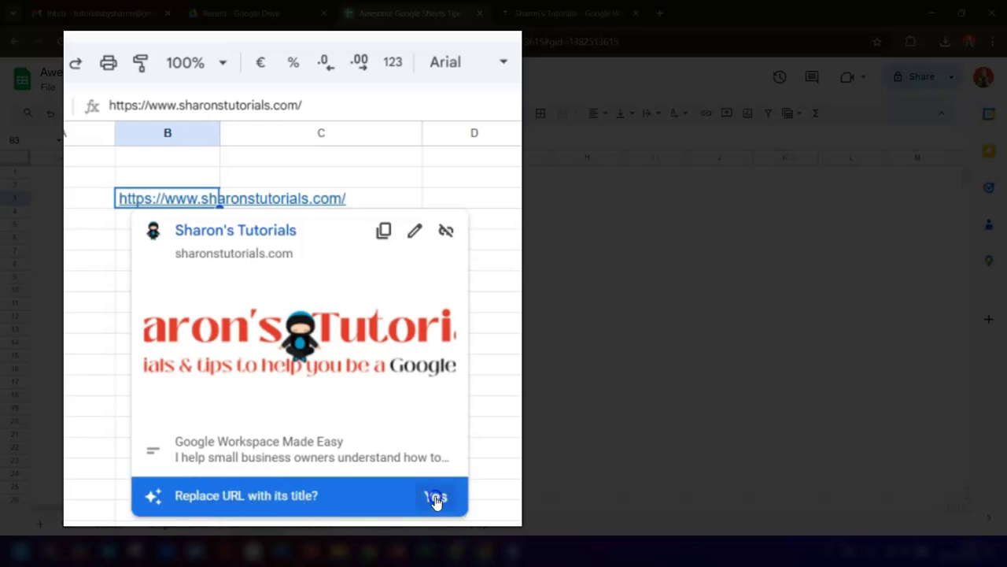
click(406, 226)
double_click(216, 135)
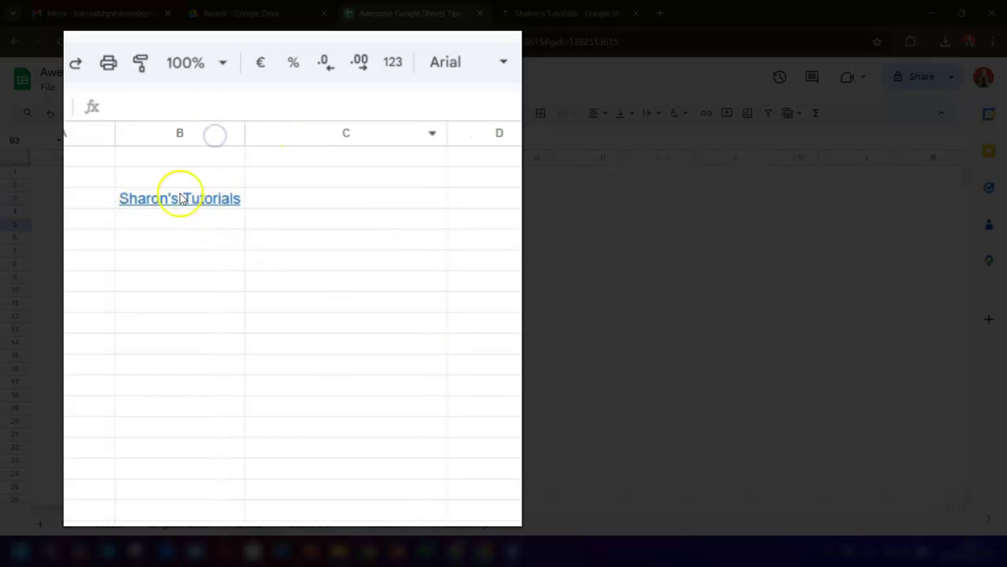
mouse_move(176, 201)
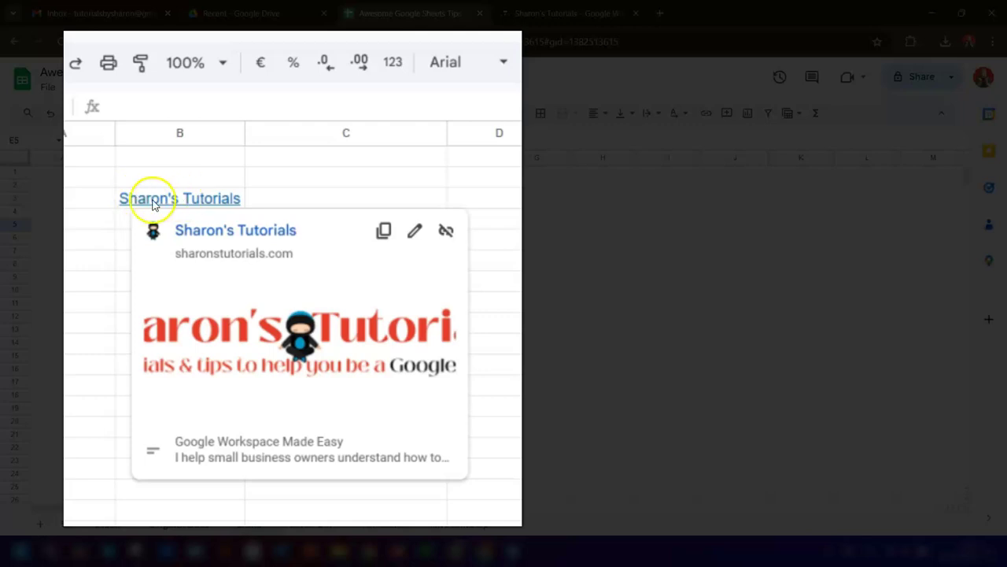
click(311, 179)
Change the display text of the B3 link to "click here", keeping the same web address
click(185, 202)
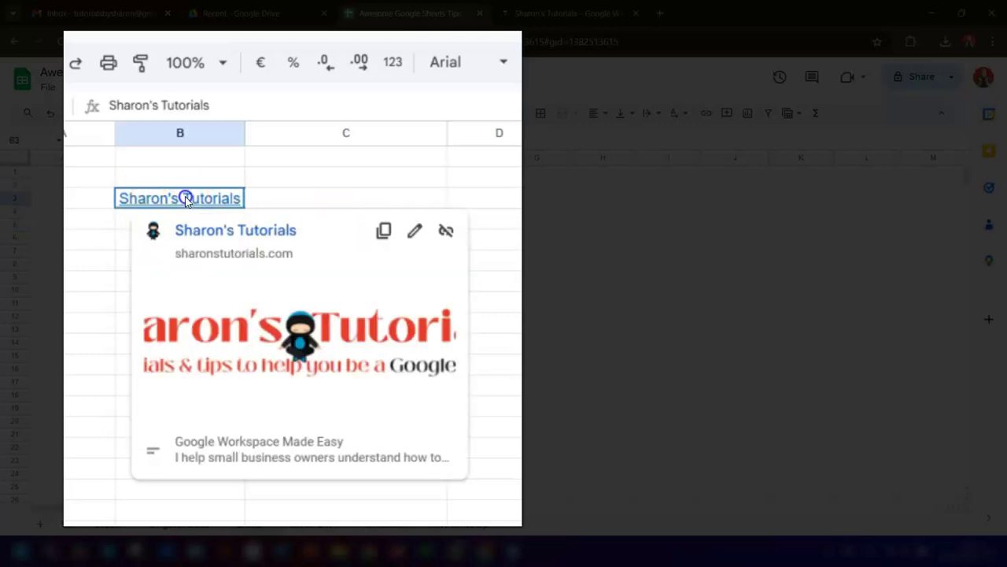
click(415, 232)
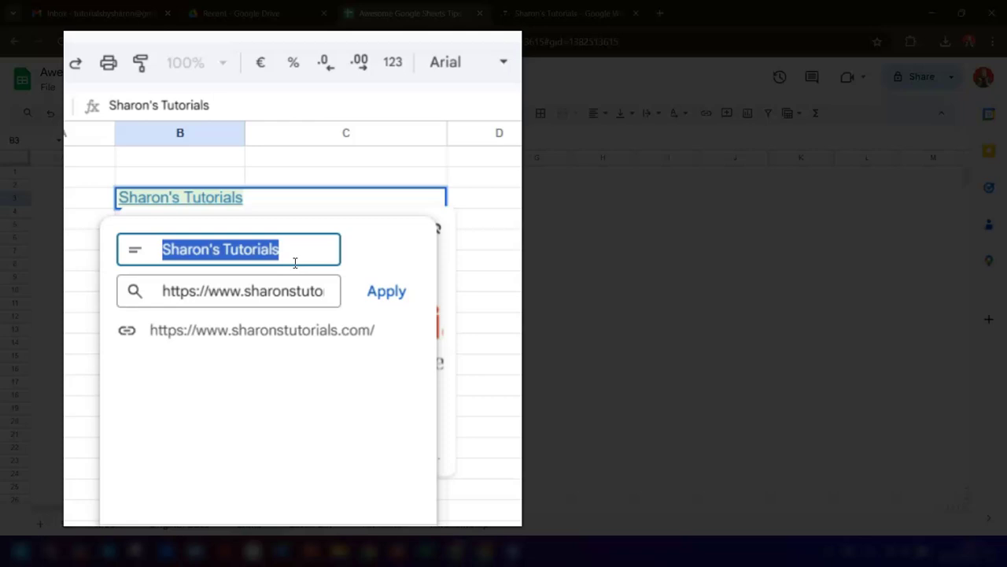
text(click h)
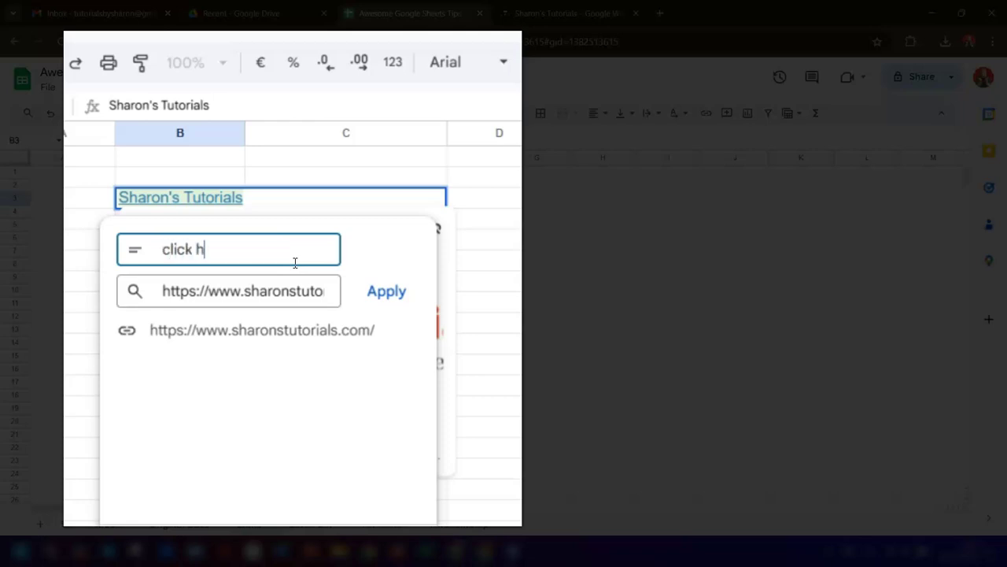
text(ere)
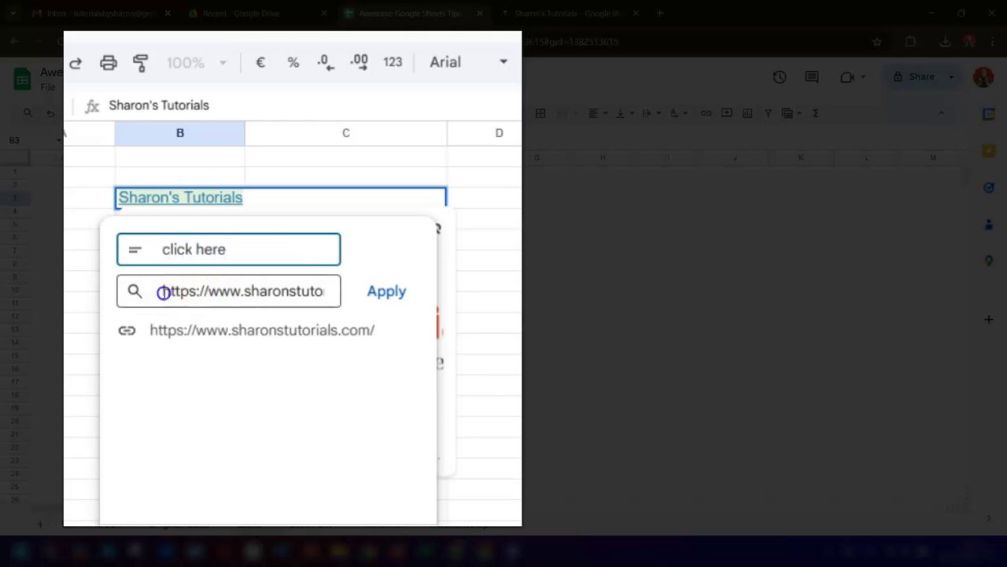
click(162, 290)
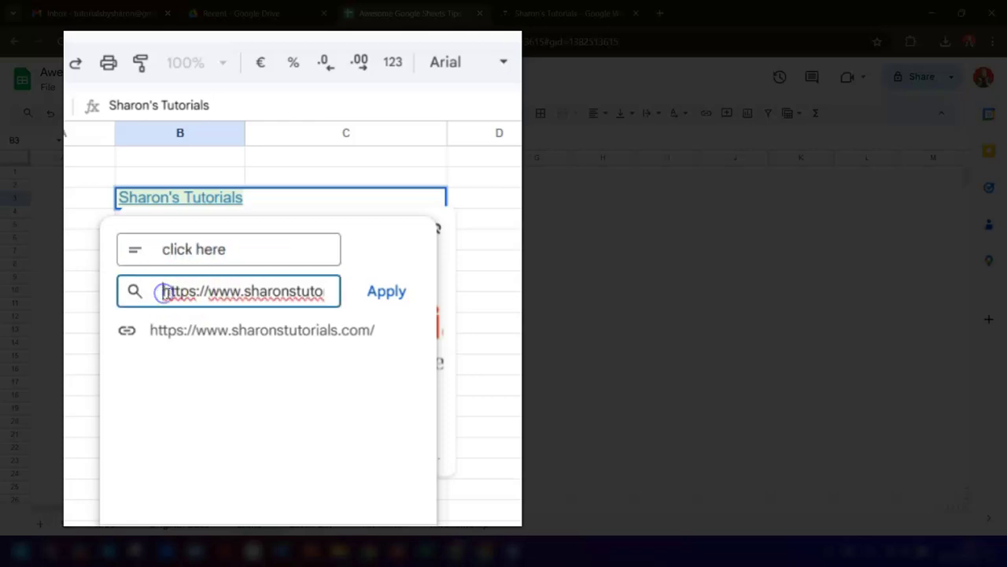
click(389, 291)
click(502, 238)
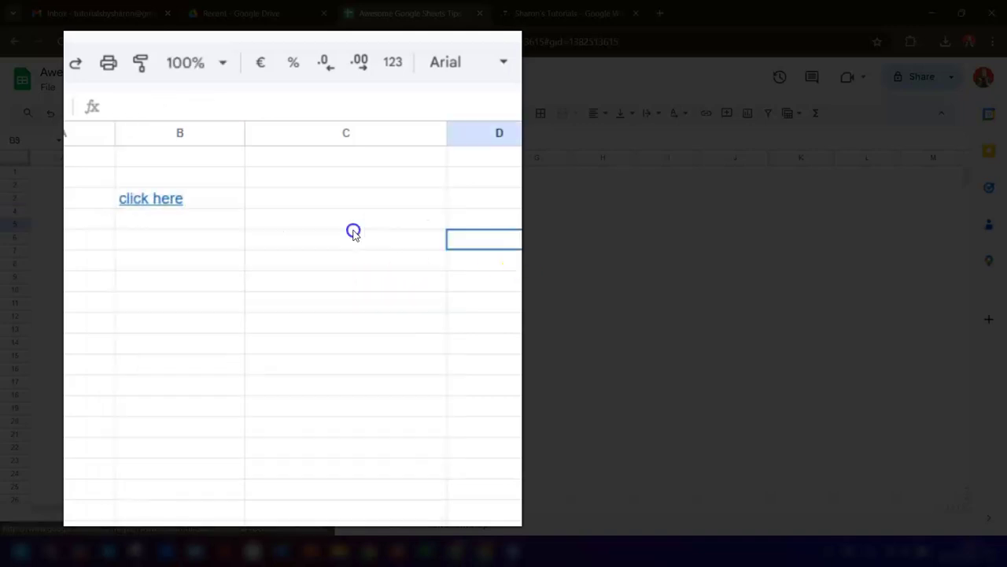
Examine the copy and remove options in the preview of the B3 link
click(160, 200)
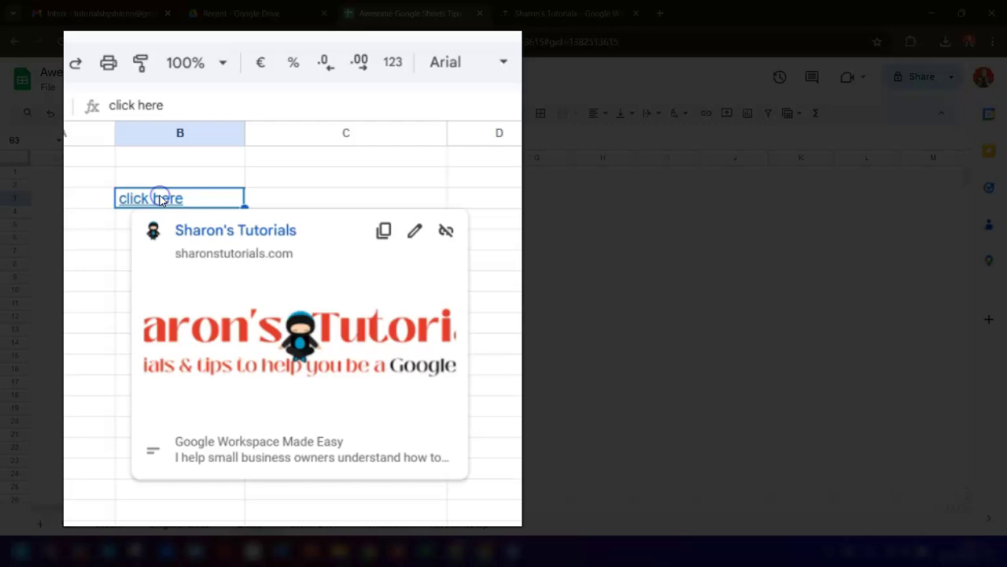
click(383, 230)
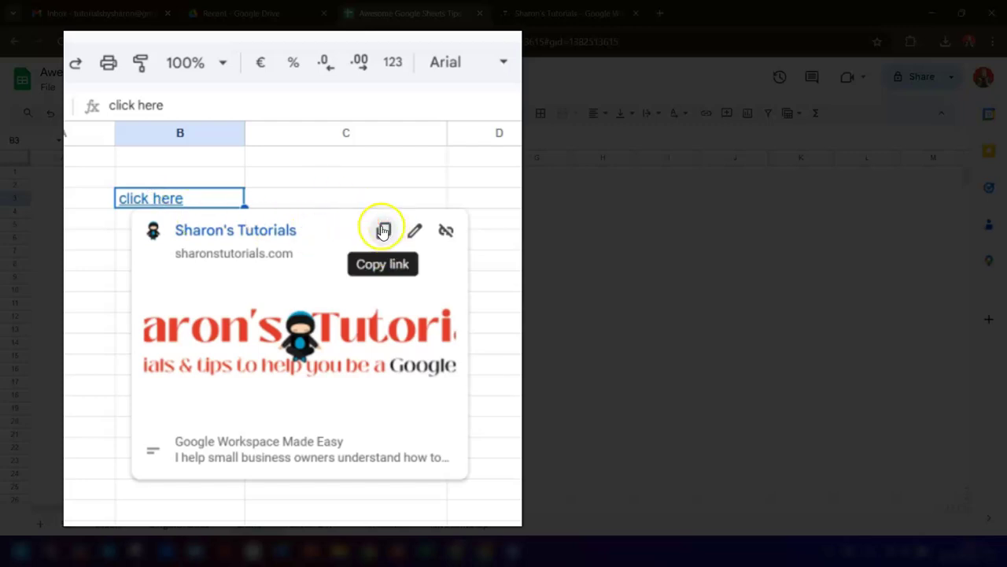
click(448, 238)
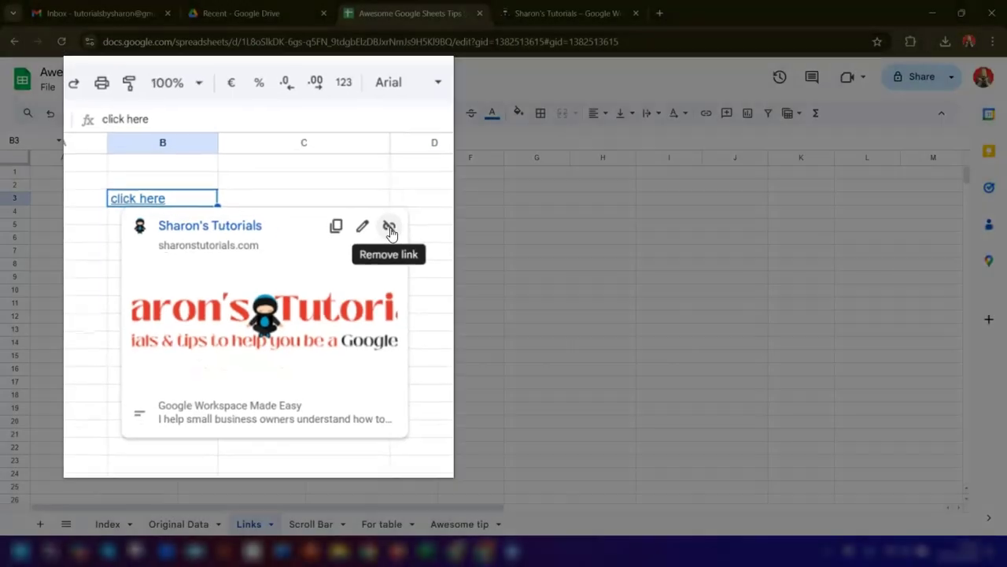
click(163, 246)
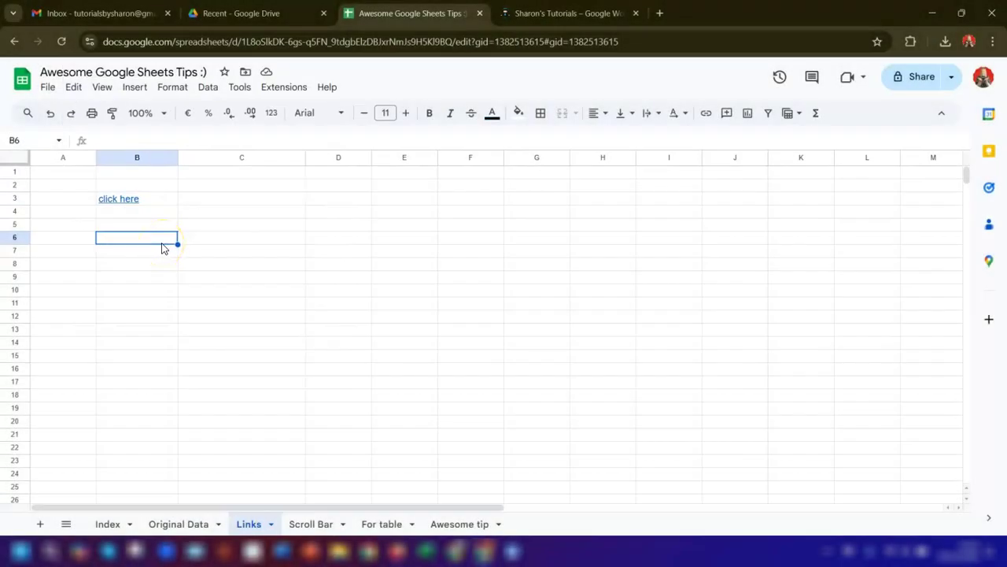
right_click(163, 248)
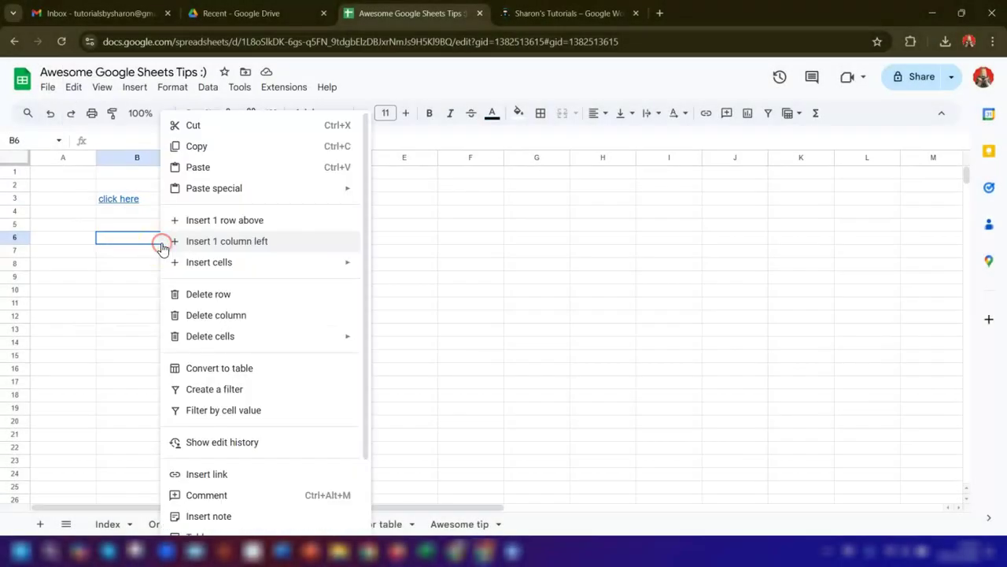
click(206, 474)
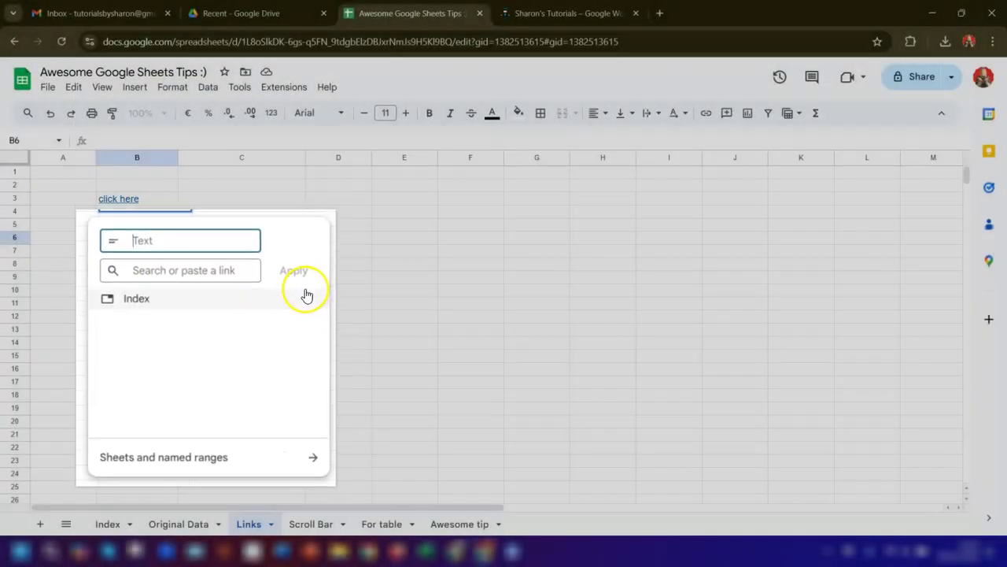
key(Escape)
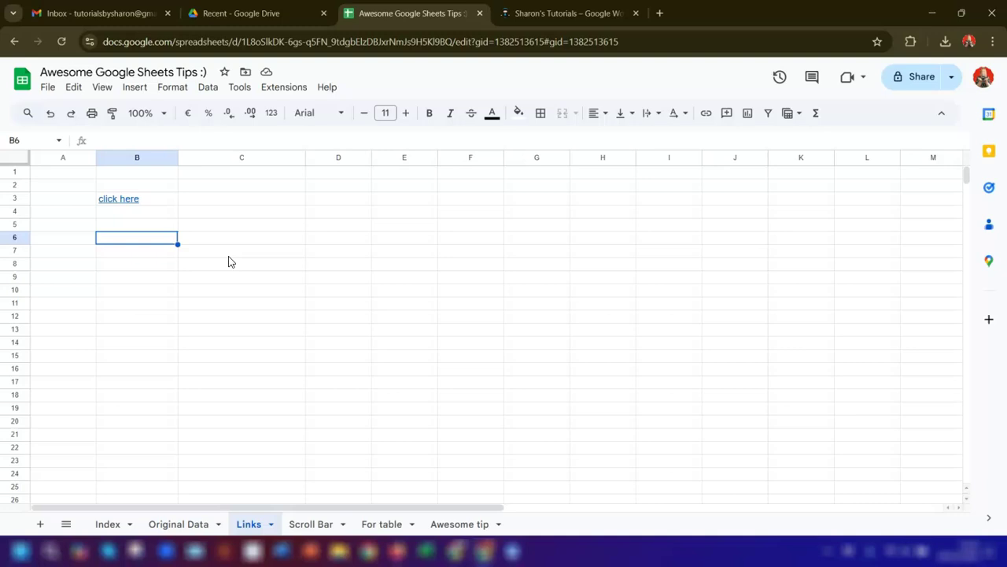
Enter the text "Blog and video" in cell B6
text(B)
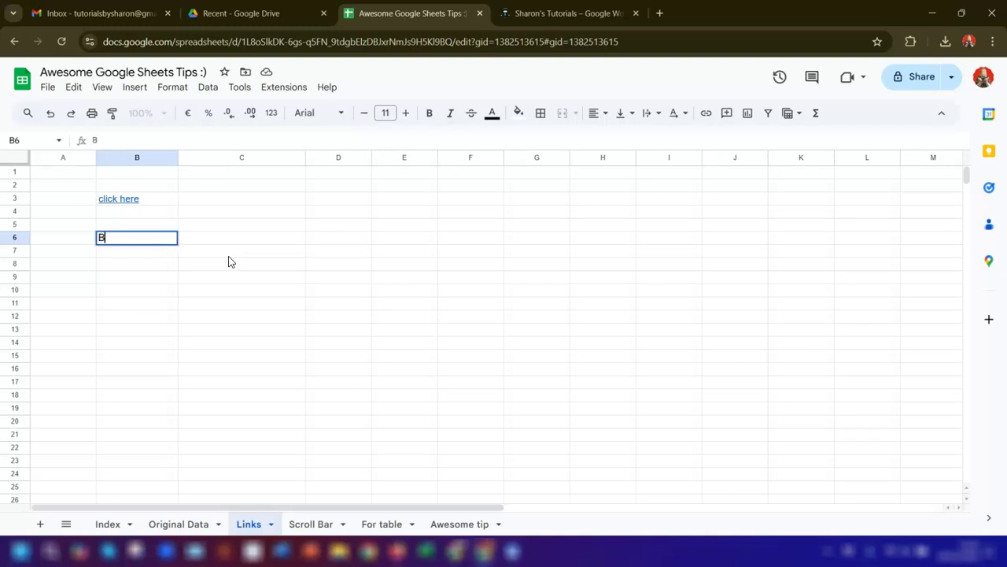
text(log and video)
click(145, 242)
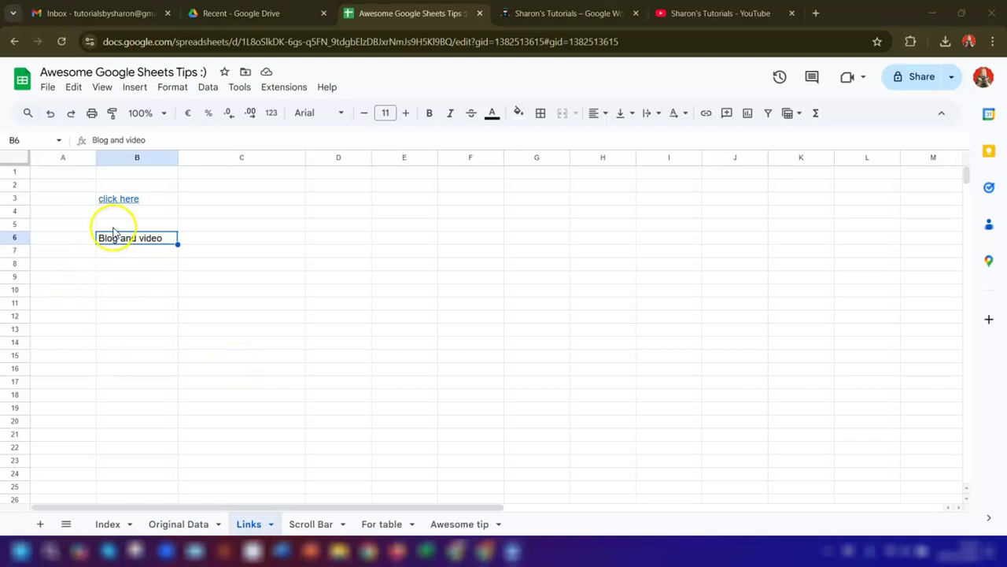
drag(94, 140, 106, 137)
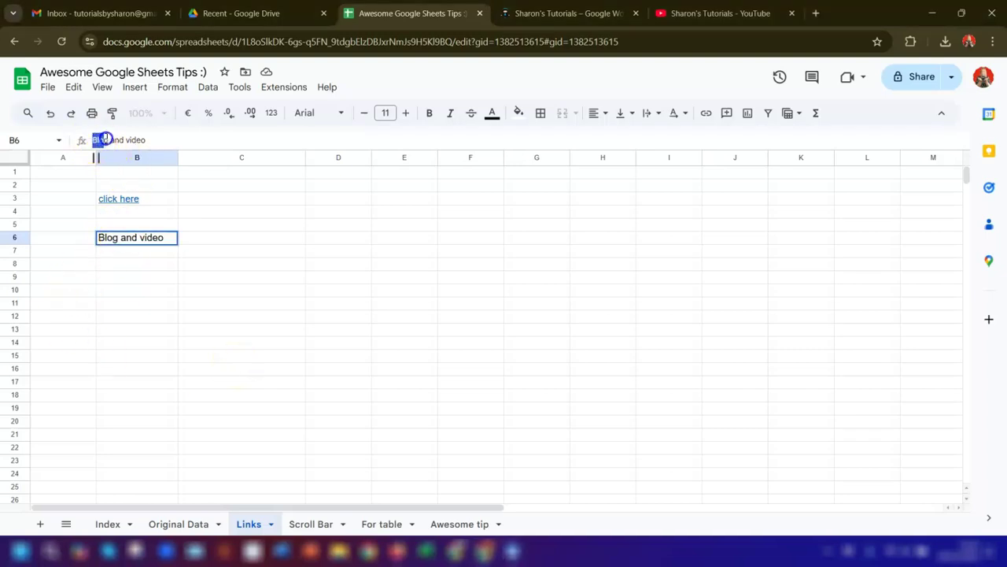
click(708, 116)
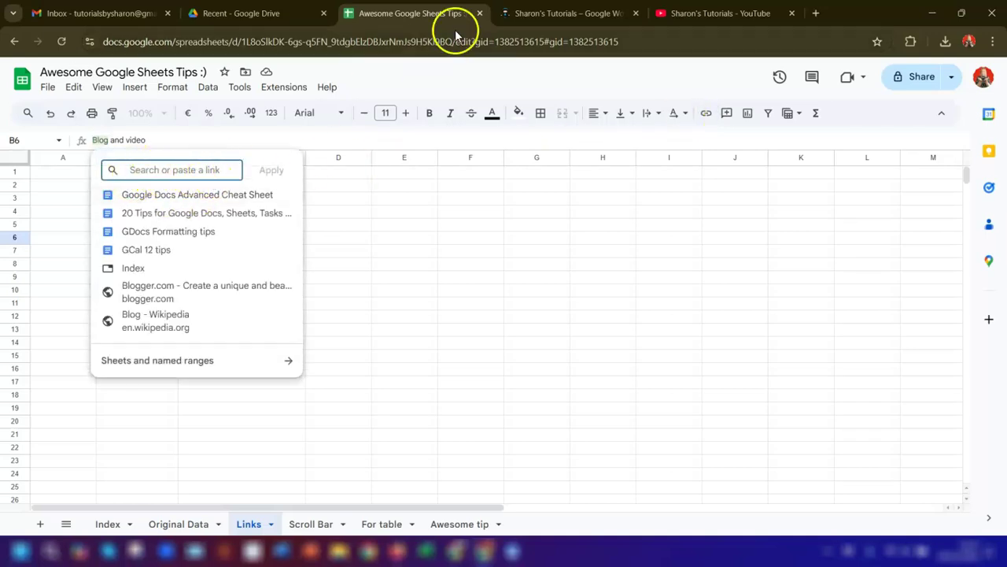
text(https://www.sharonstutorials.com)
click(270, 170)
click(259, 213)
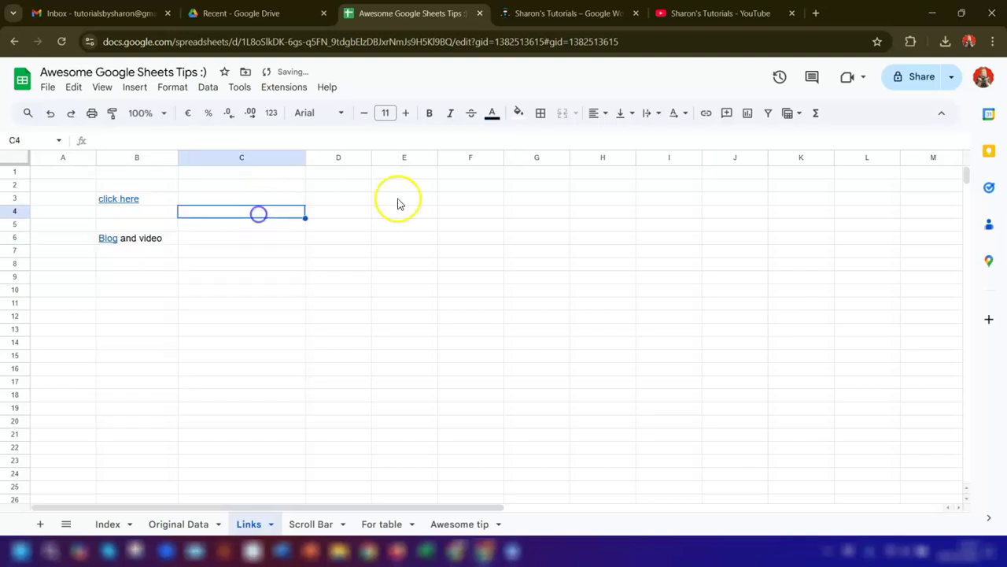
click(164, 240)
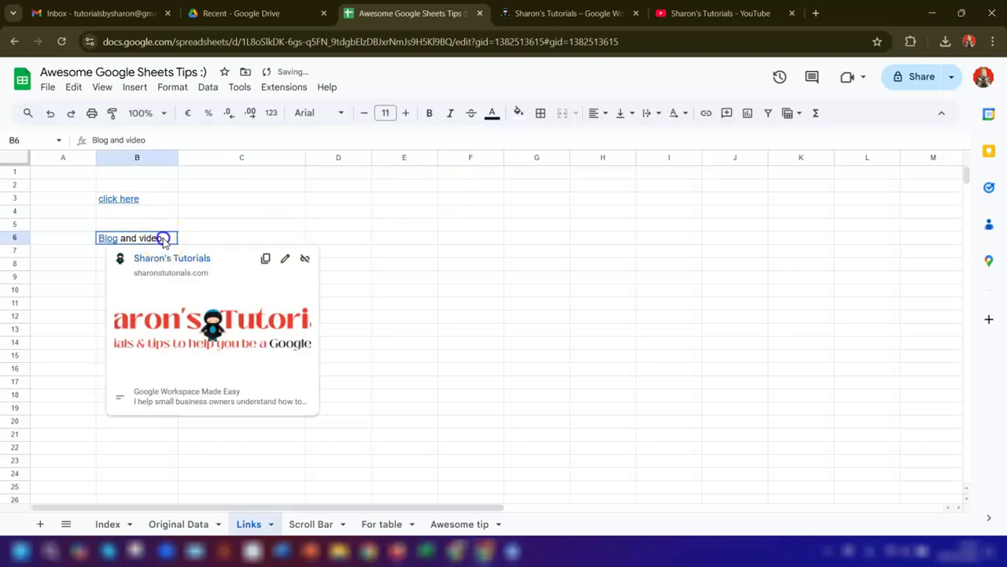
double_click(141, 140)
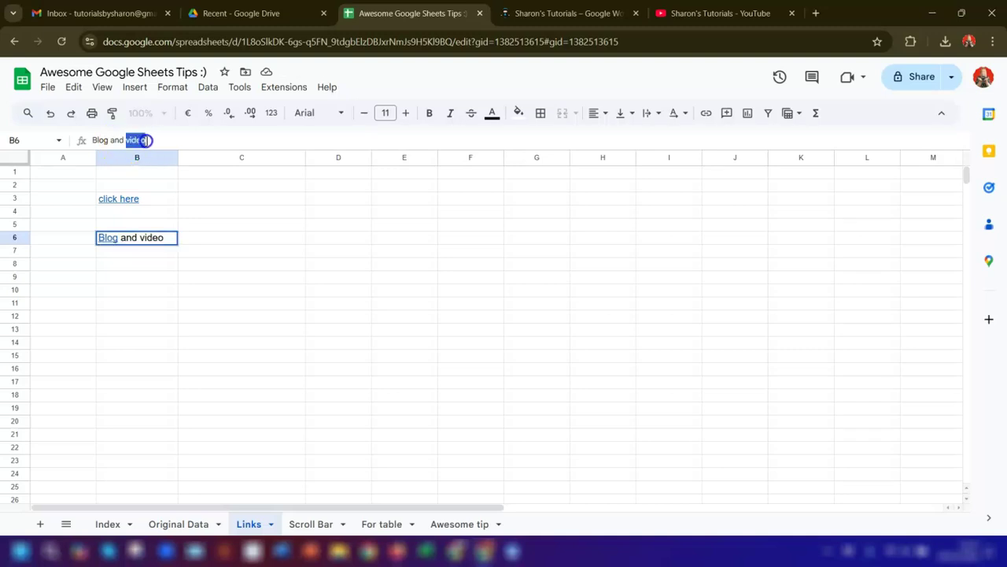
click(708, 114)
text(https://www.youtube.com/c/SharonsTutorials)
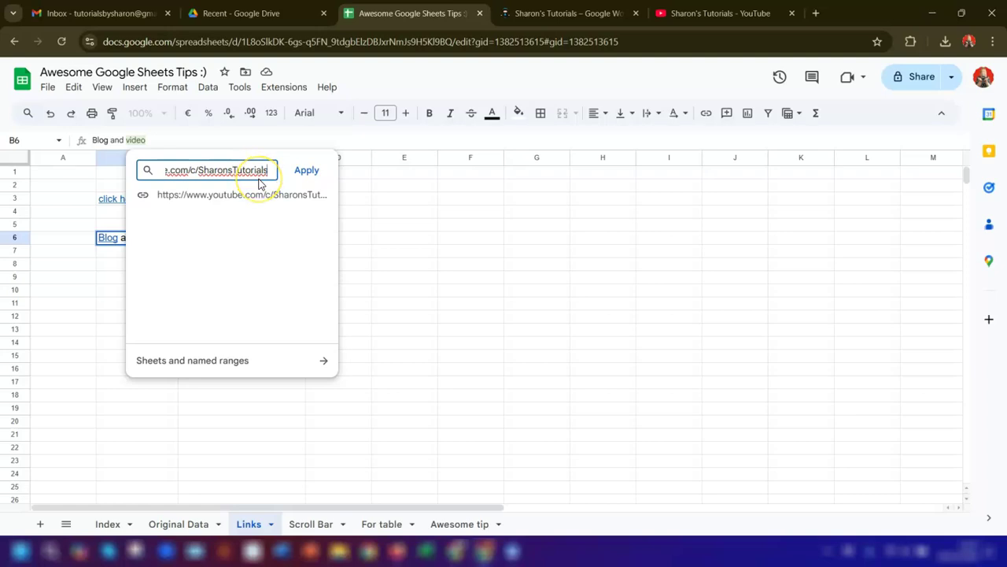
click(311, 175)
click(286, 198)
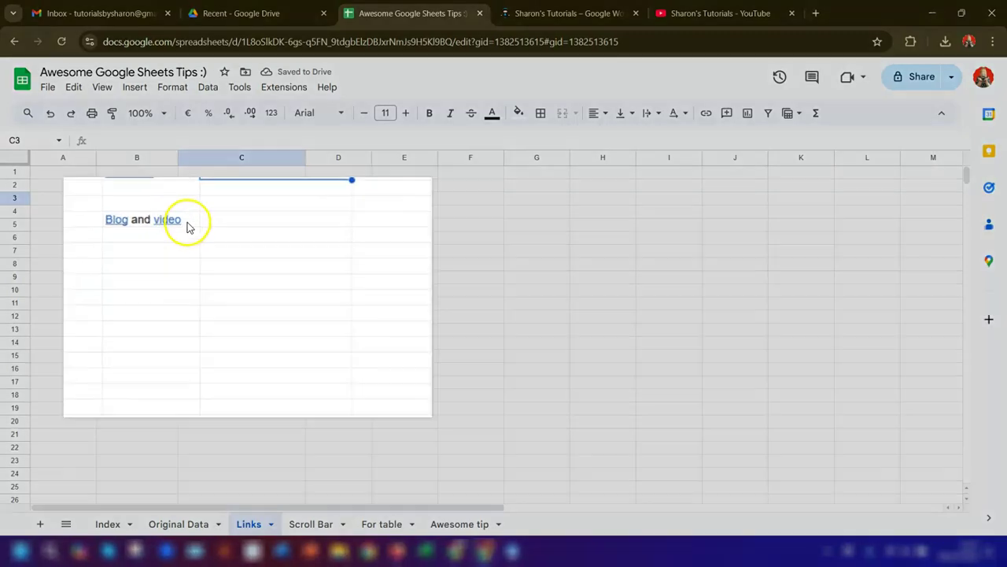
click(155, 239)
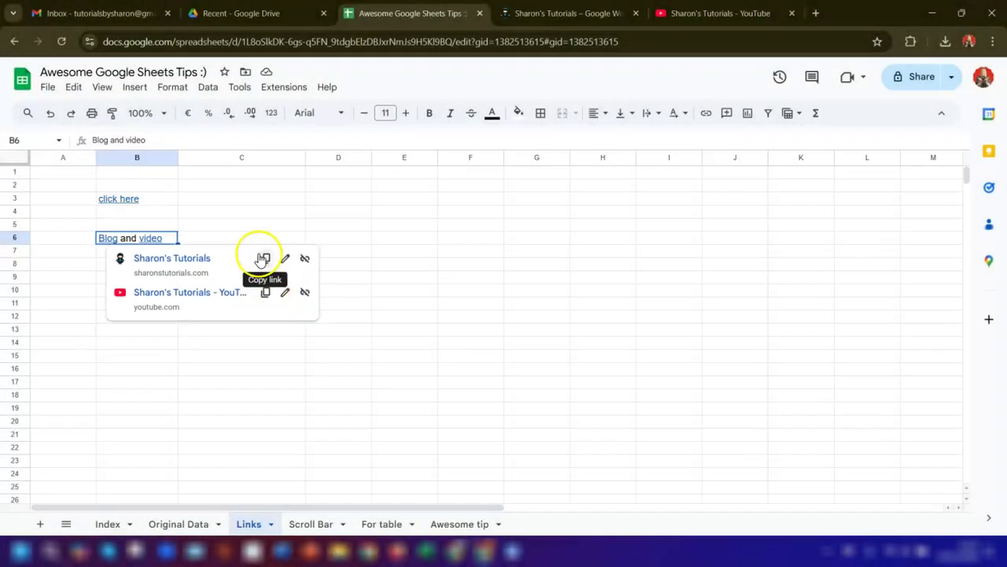
click(165, 346)
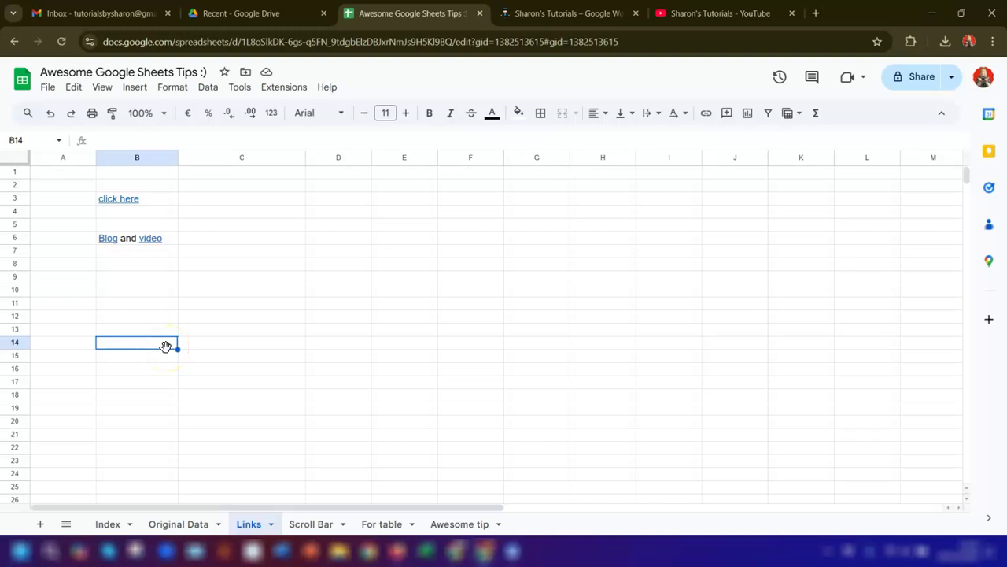
Insert a link to the Original Data sheet in cell A4 of the Index sheet
click(110, 524)
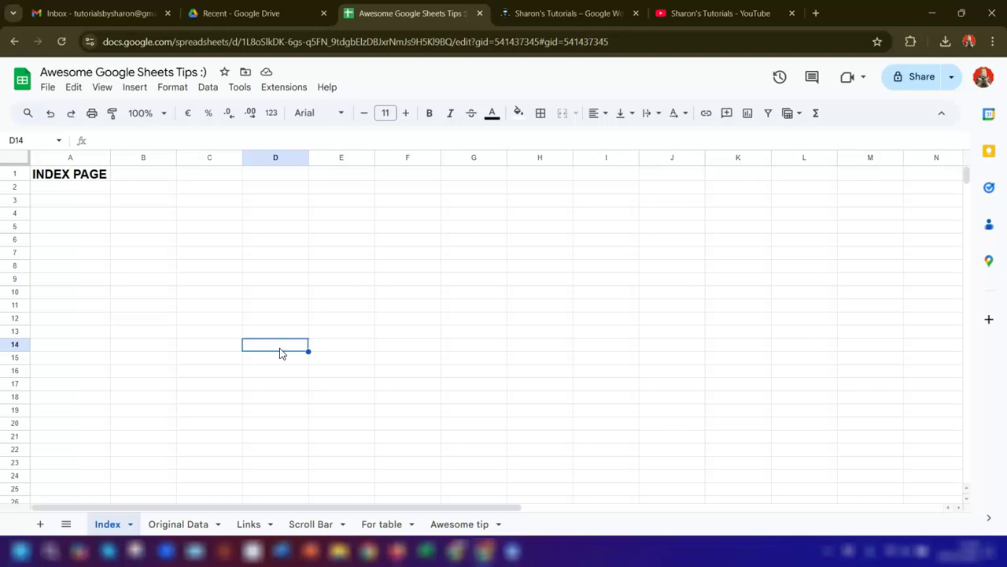
click(77, 215)
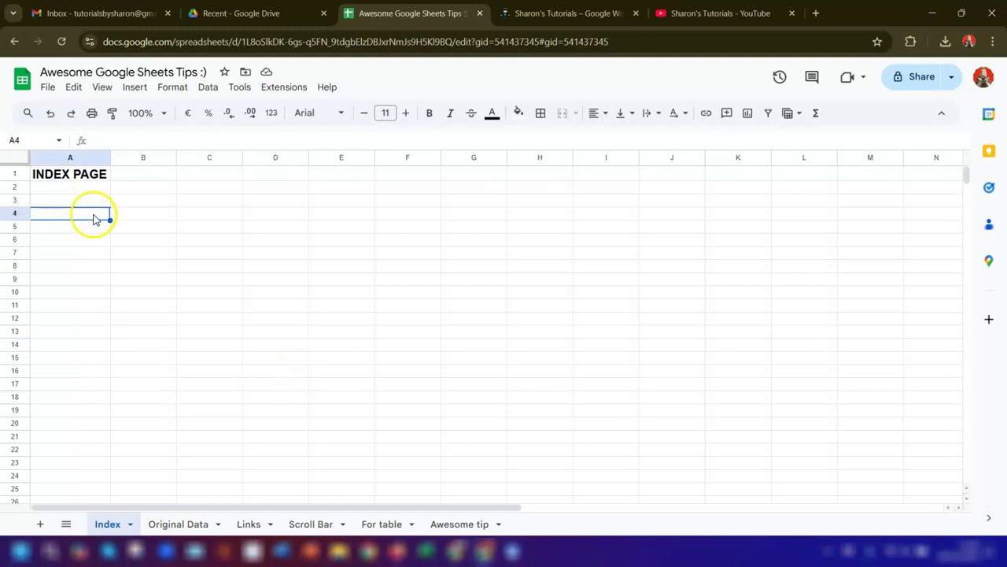
right_click(93, 219)
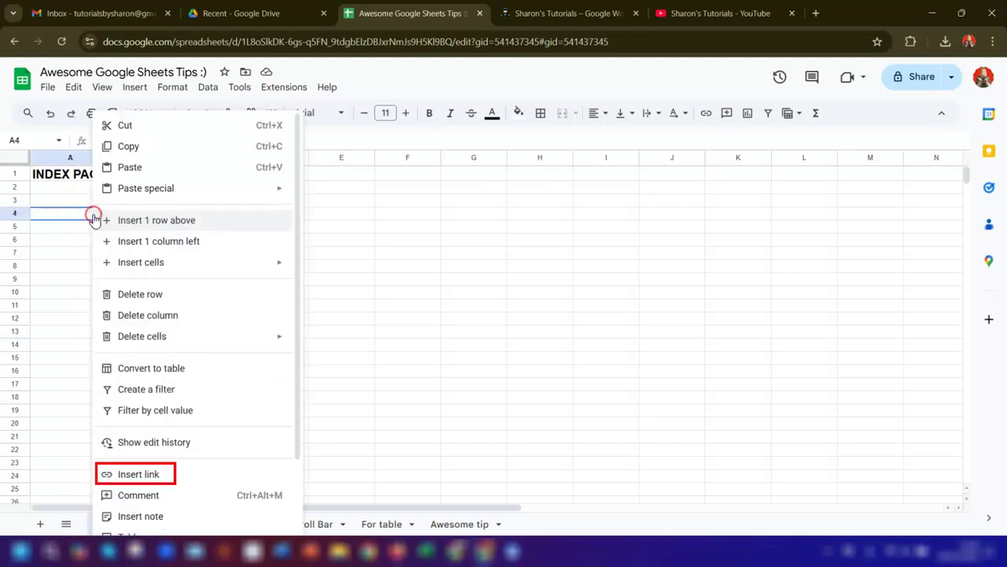
click(158, 474)
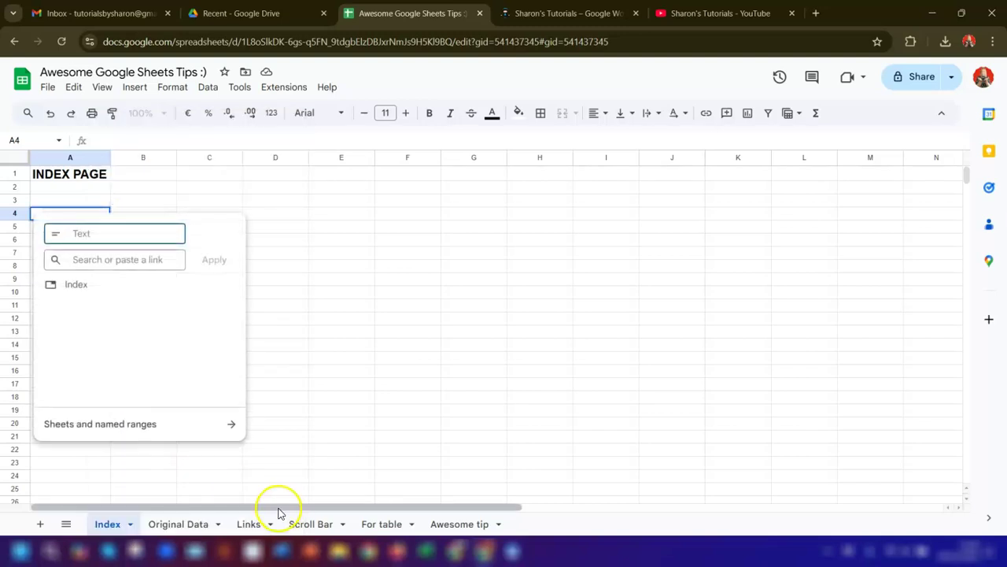
click(147, 426)
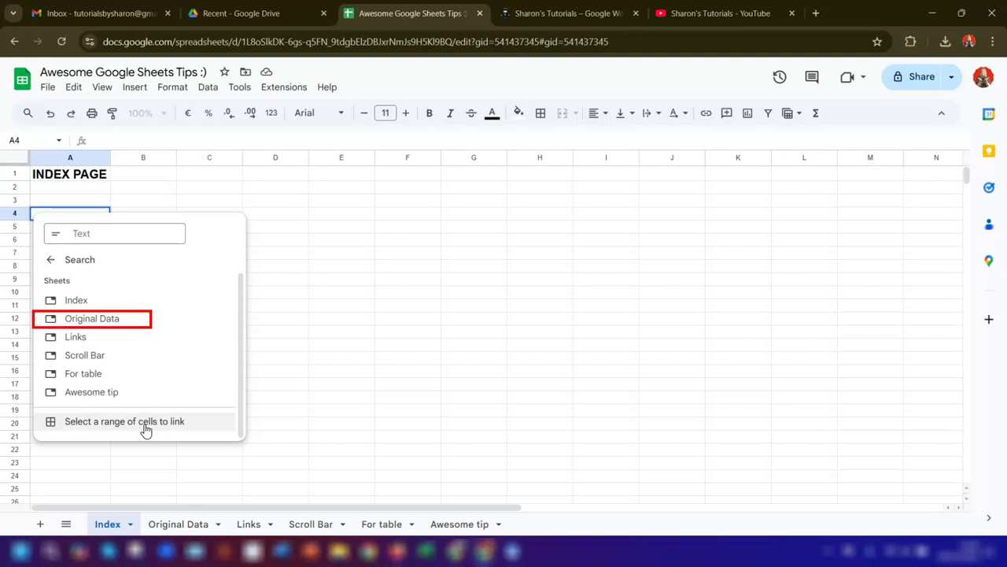
click(107, 325)
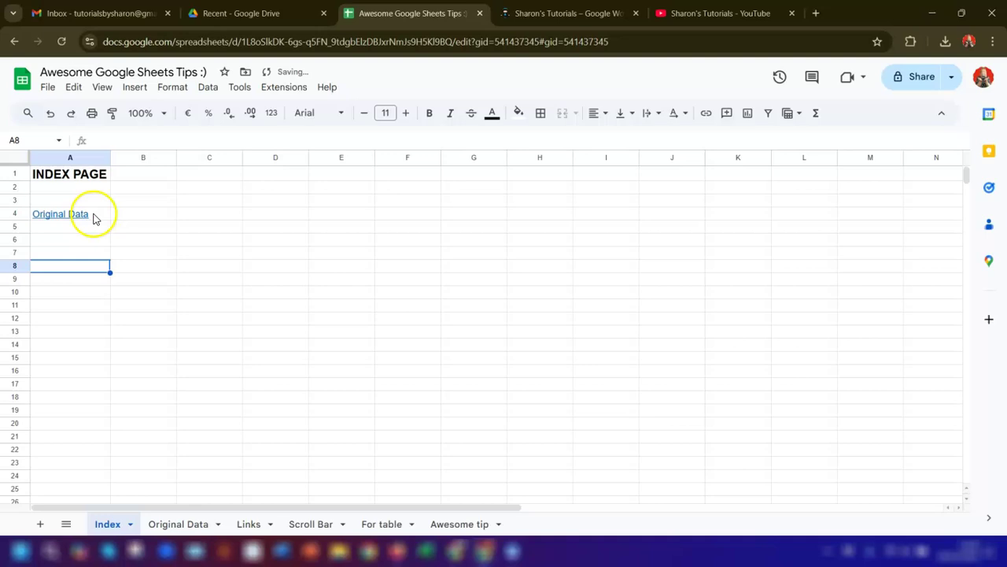
Test the Original Data link in A4 by following it, and return to the Index sheet
click(98, 217)
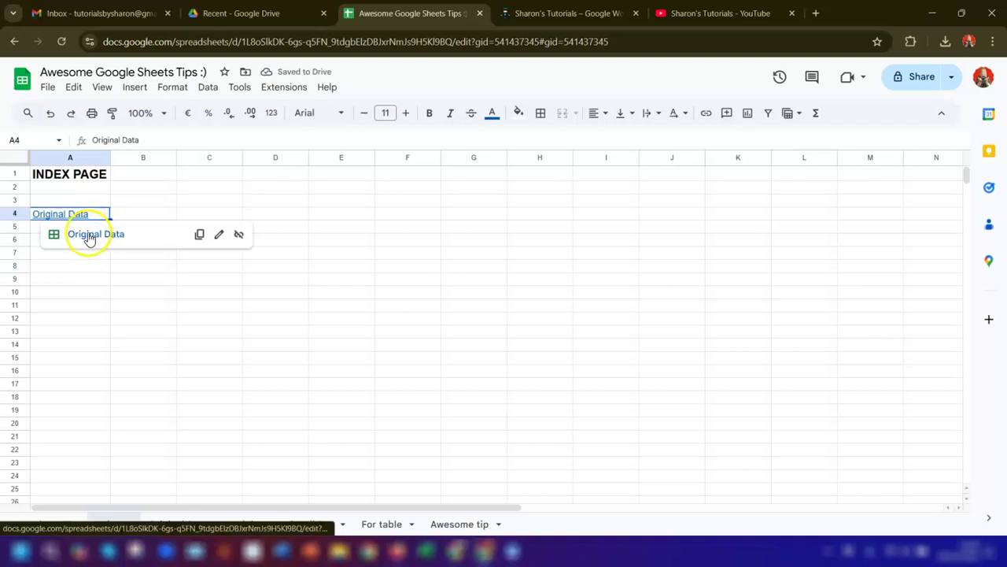
click(89, 236)
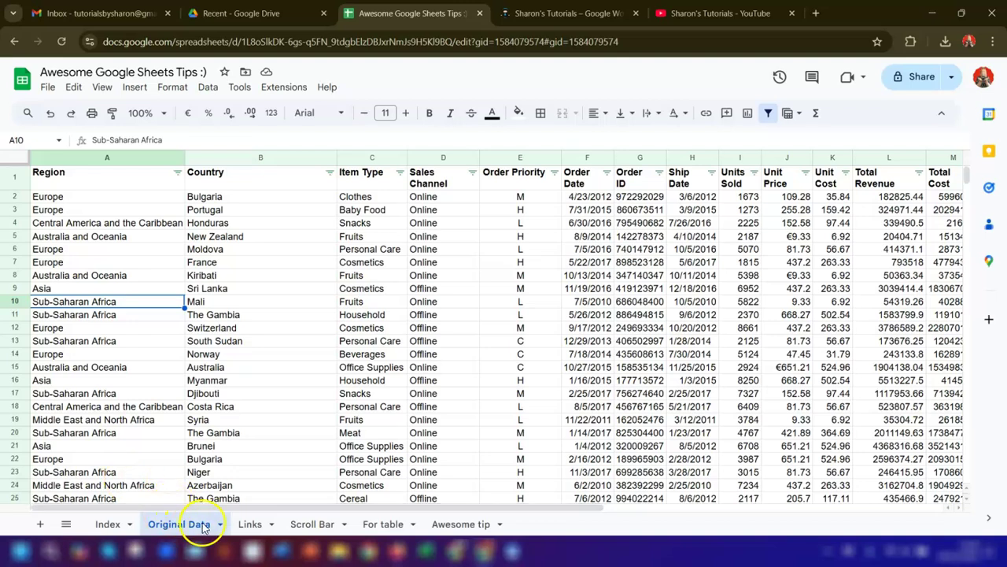
click(118, 527)
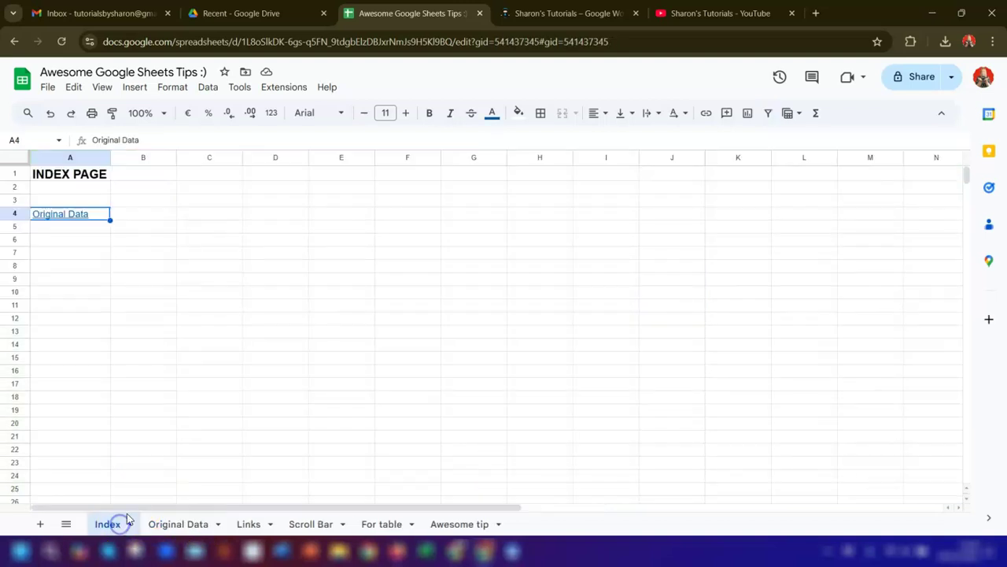
Insert a link to the Scroll Bar sheet in cell A5 of the Index sheet
click(77, 227)
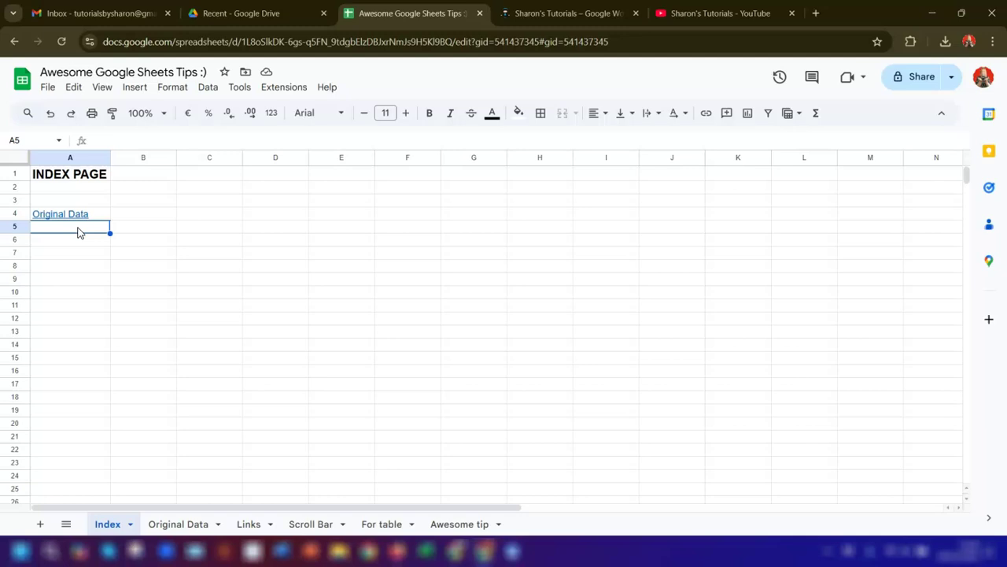
right_click(78, 231)
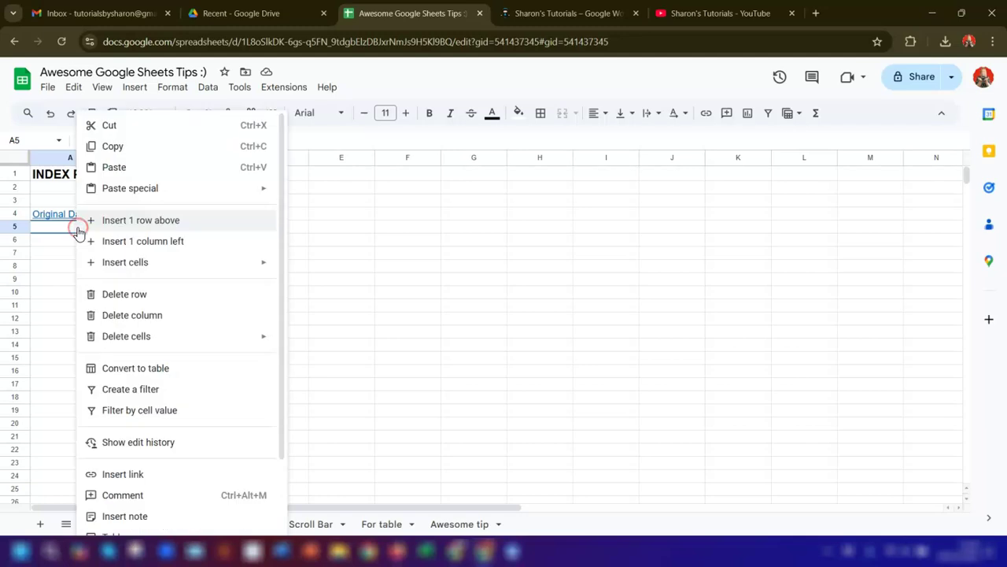
click(140, 474)
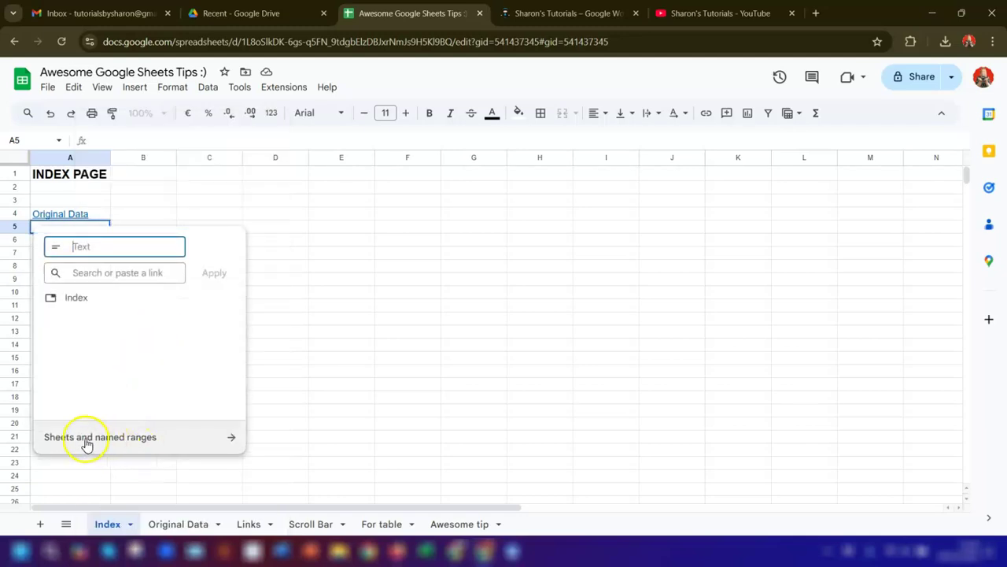
click(126, 433)
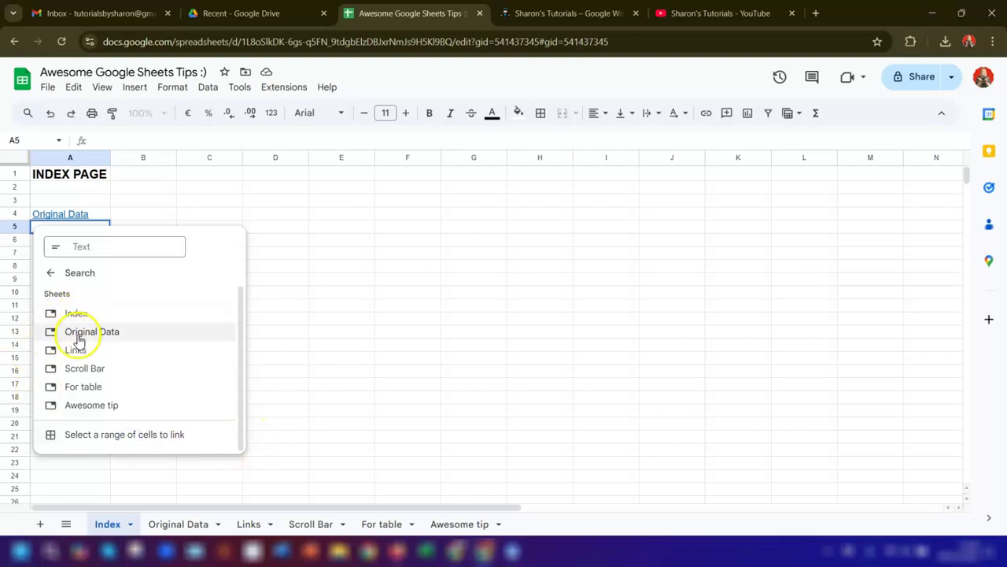
click(93, 369)
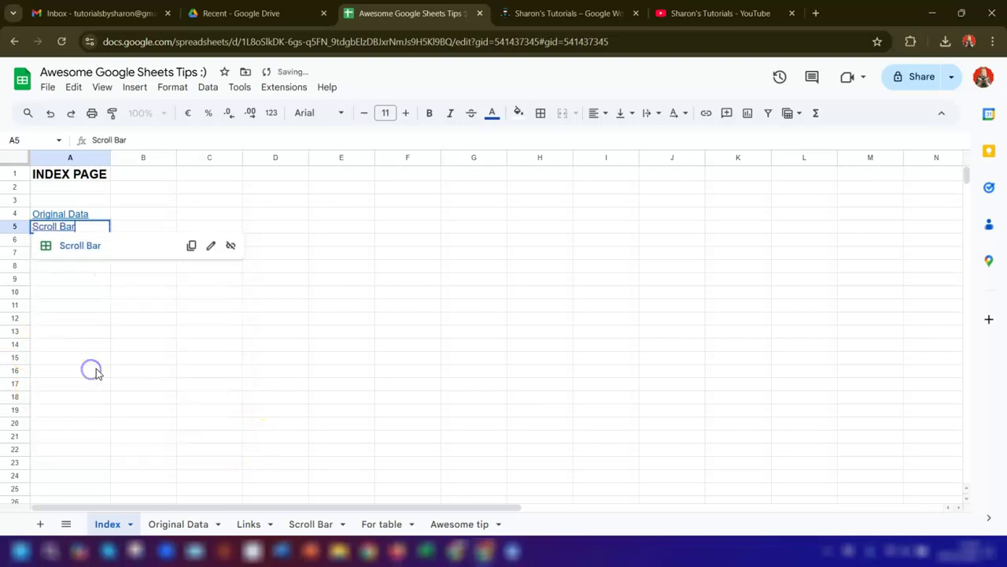
click(77, 278)
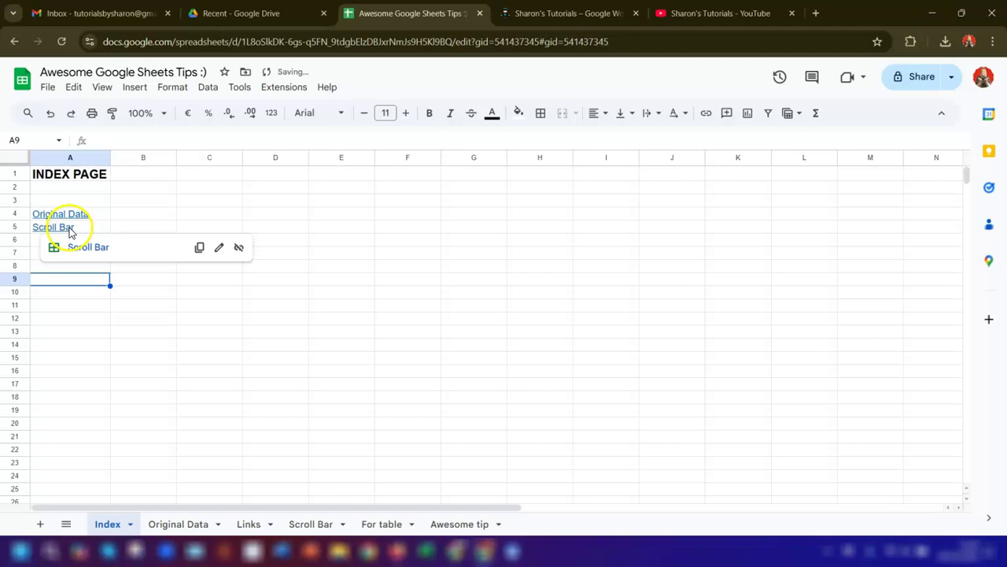
Test the Scroll Bar link in A5 by following it, and return to the Index sheet
click(68, 228)
click(90, 247)
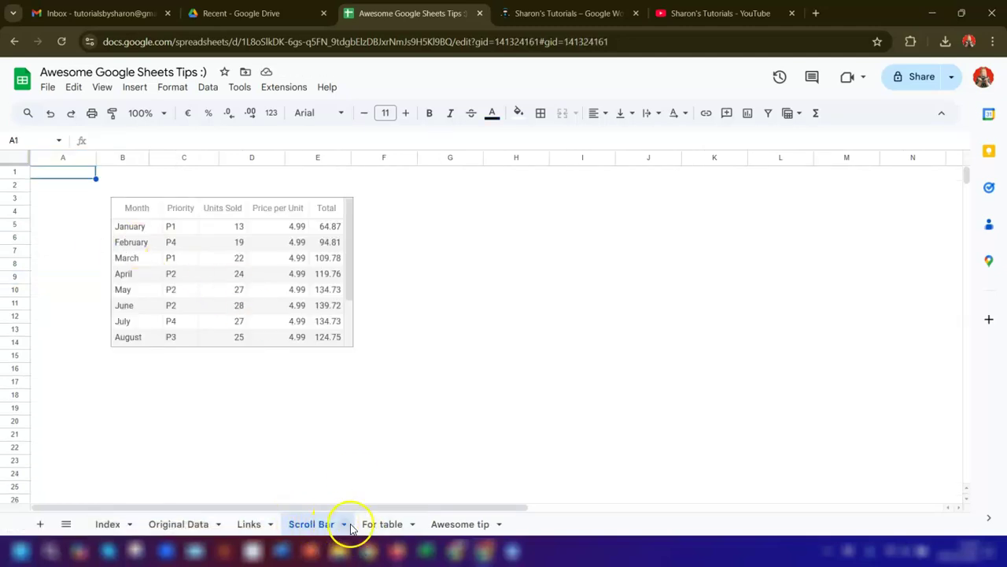
click(108, 523)
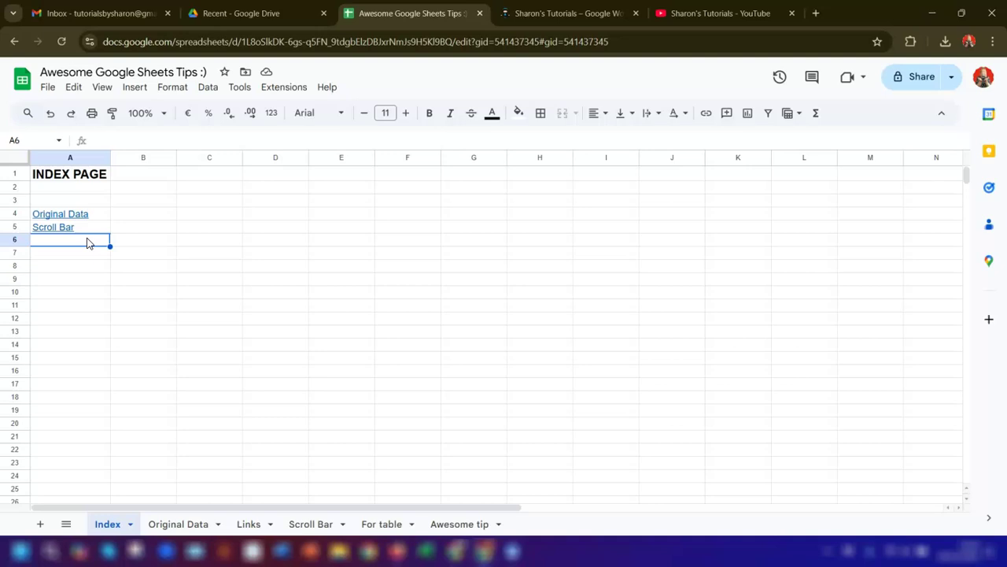
Copy the link to cell B3 (Portugal) on the Original Data sheet
click(198, 523)
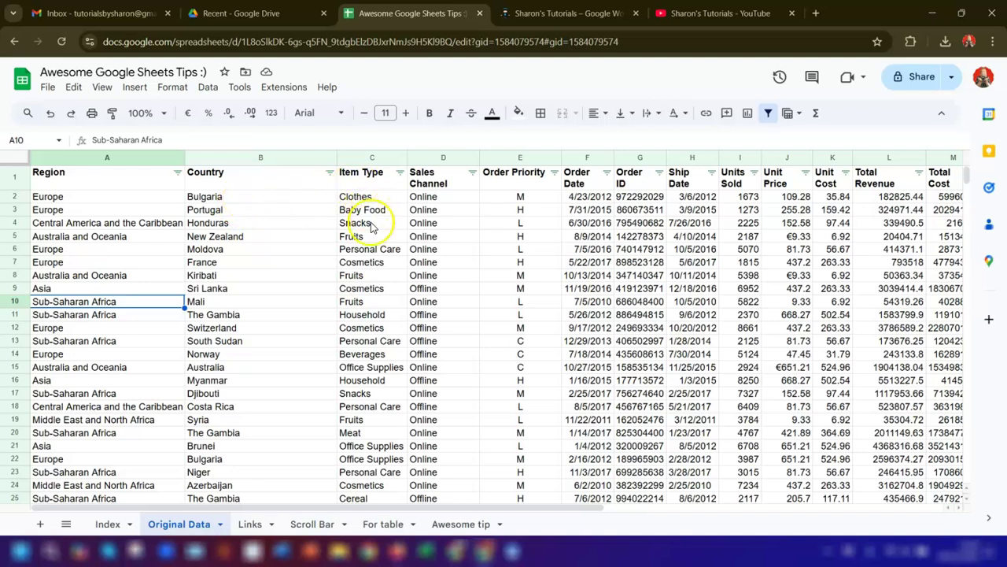
click(268, 213)
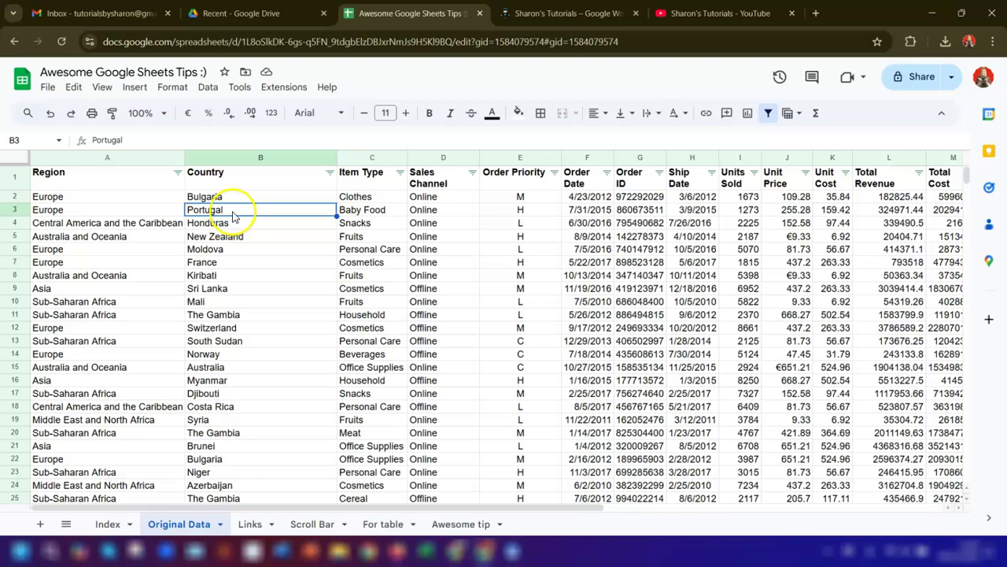
right_click(233, 214)
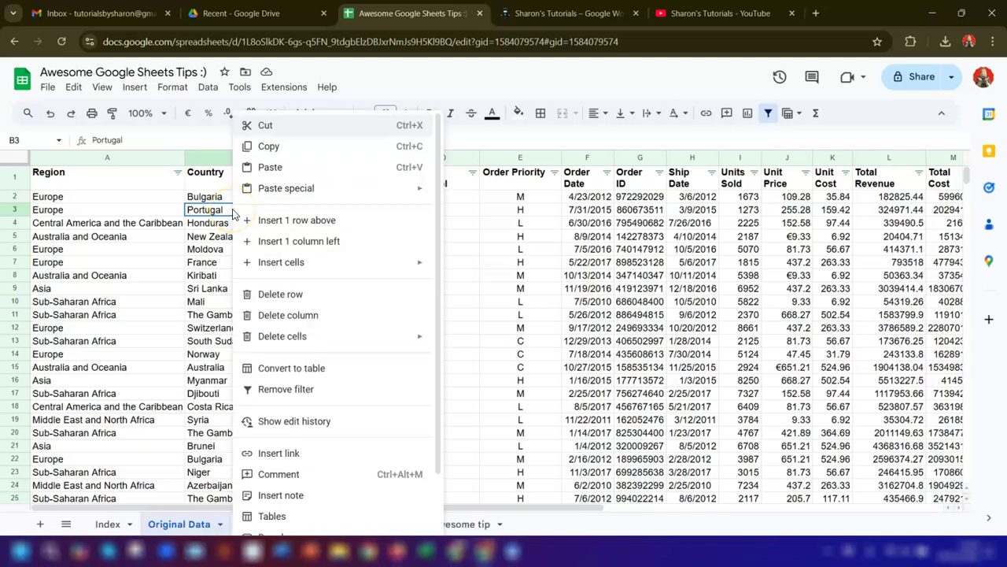
scroll(324, 223, down, 2)
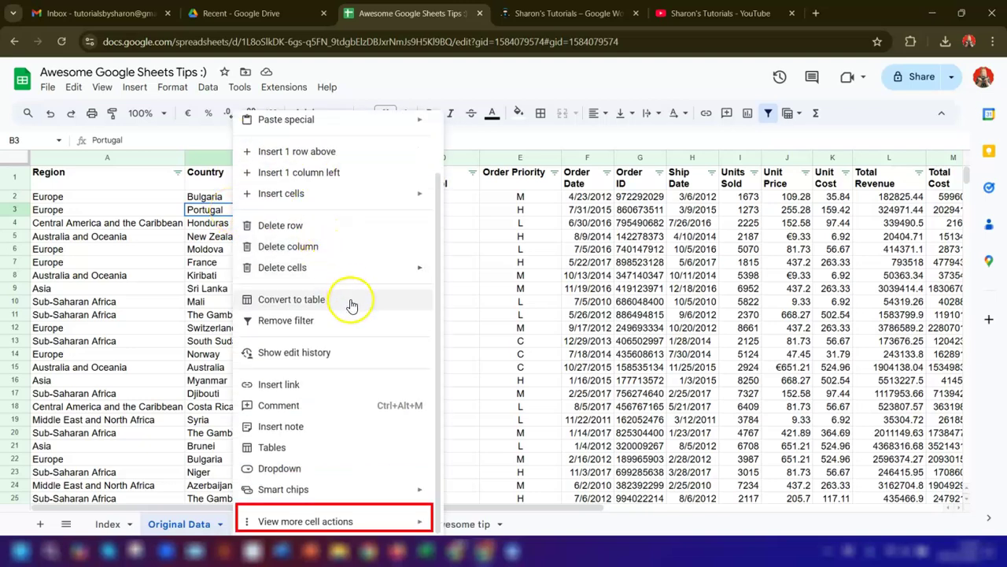
mouse_move(314, 526)
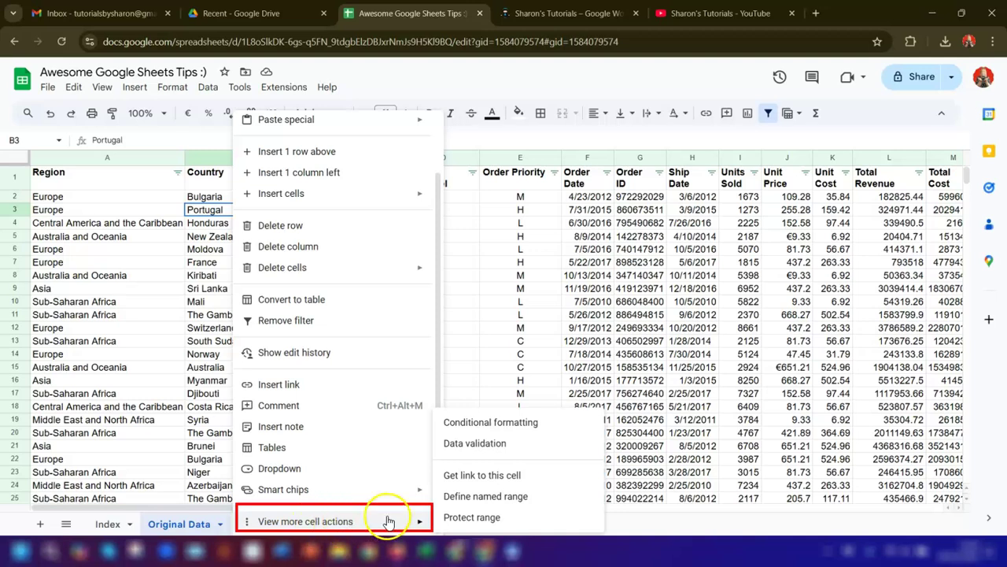
click(507, 476)
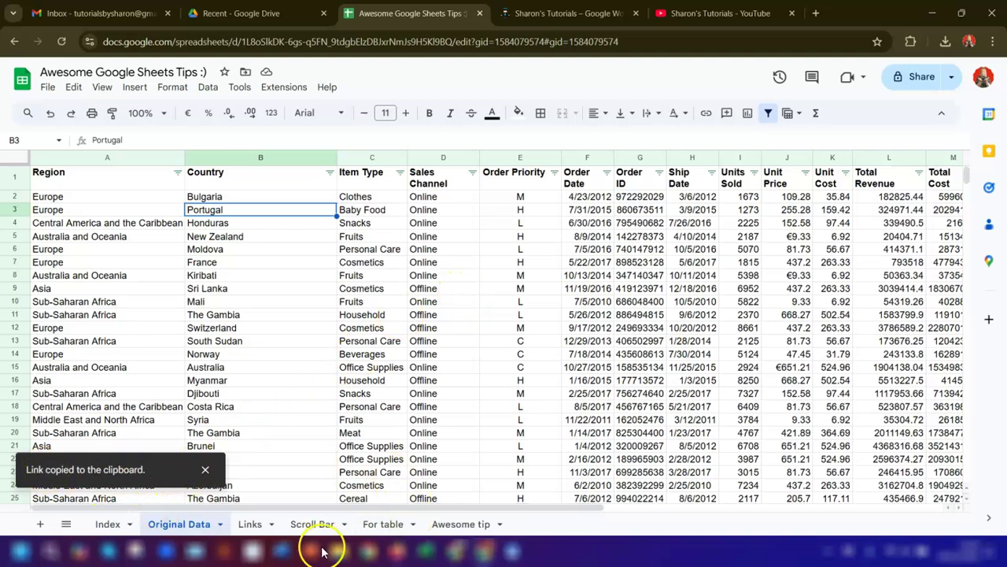
Paste the copied cell link into A6 of the Index sheet as a smart chip and follow it to test it
click(108, 524)
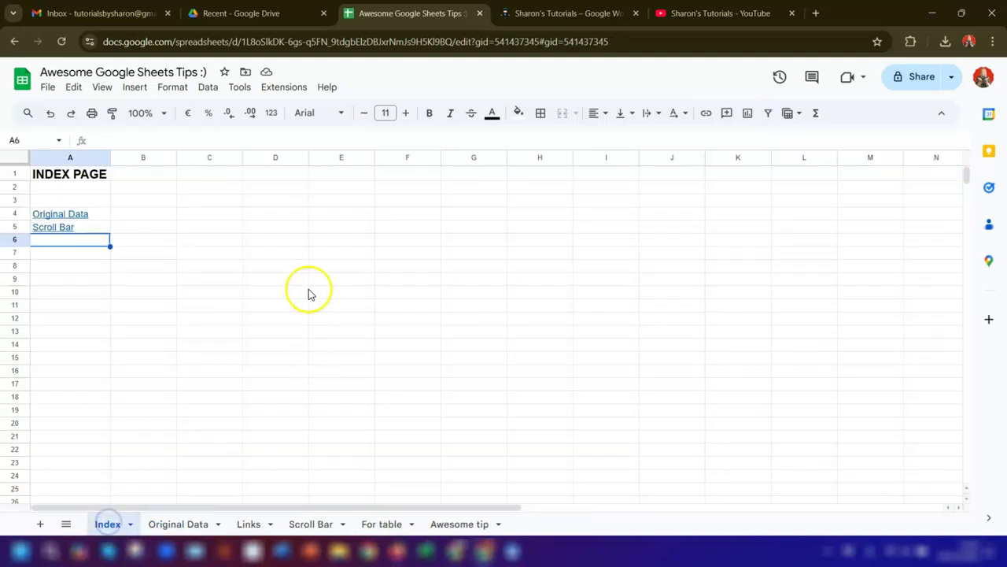
right_click(84, 245)
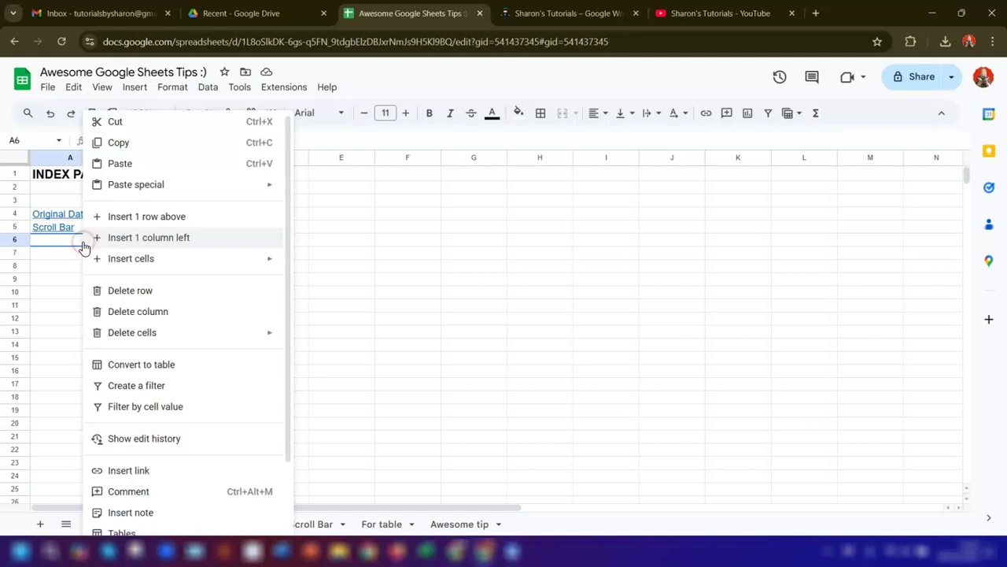
click(117, 162)
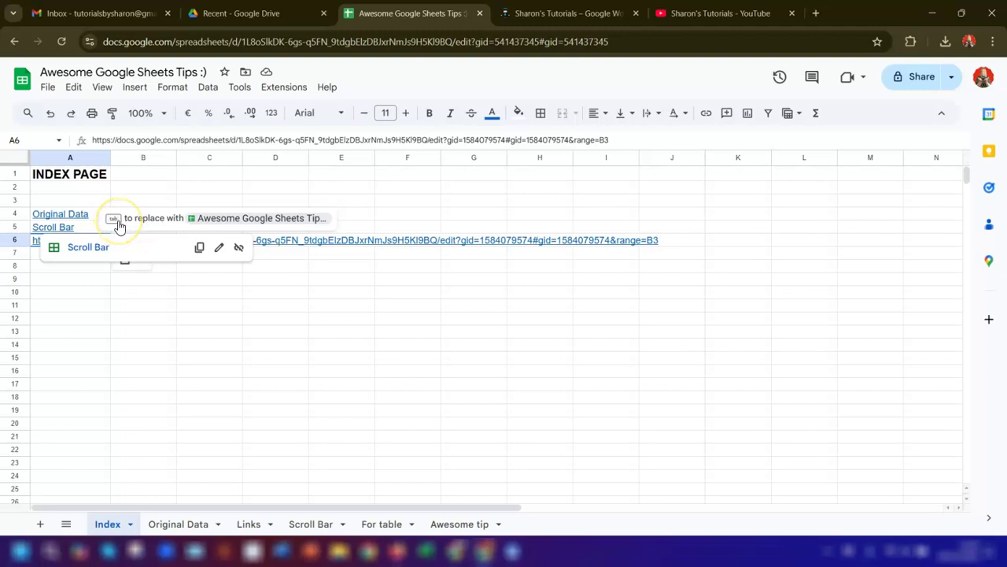
click(118, 226)
click(68, 236)
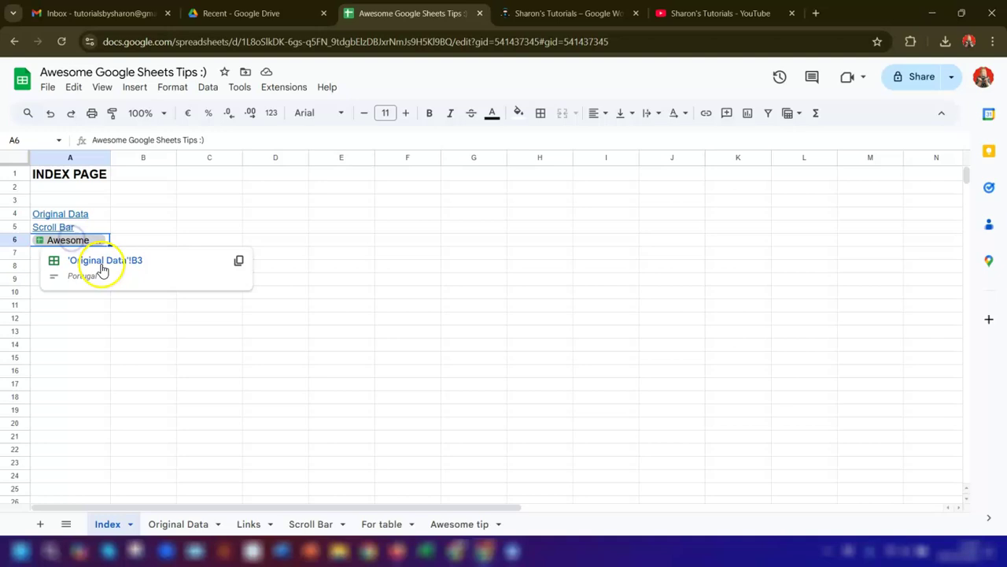
click(99, 261)
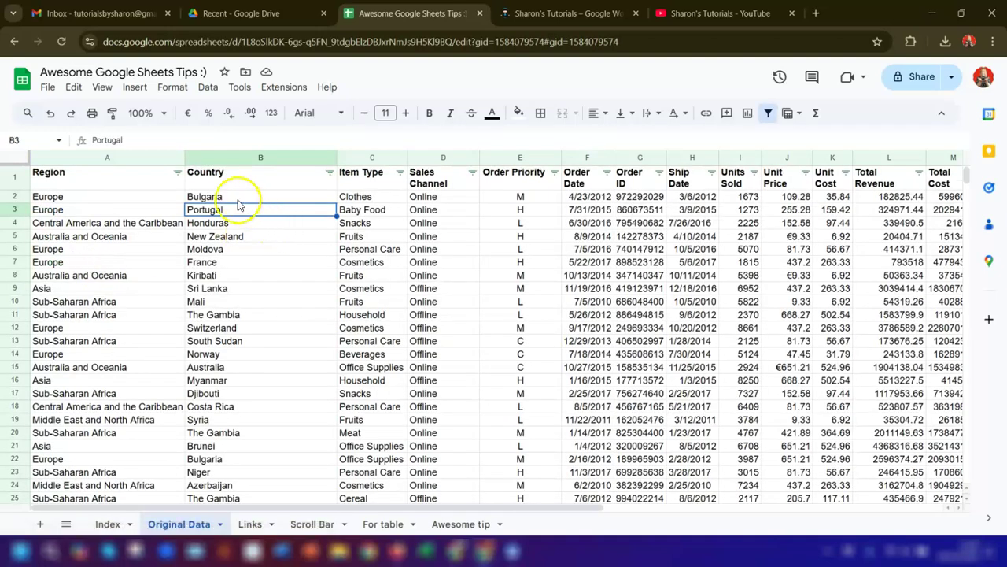